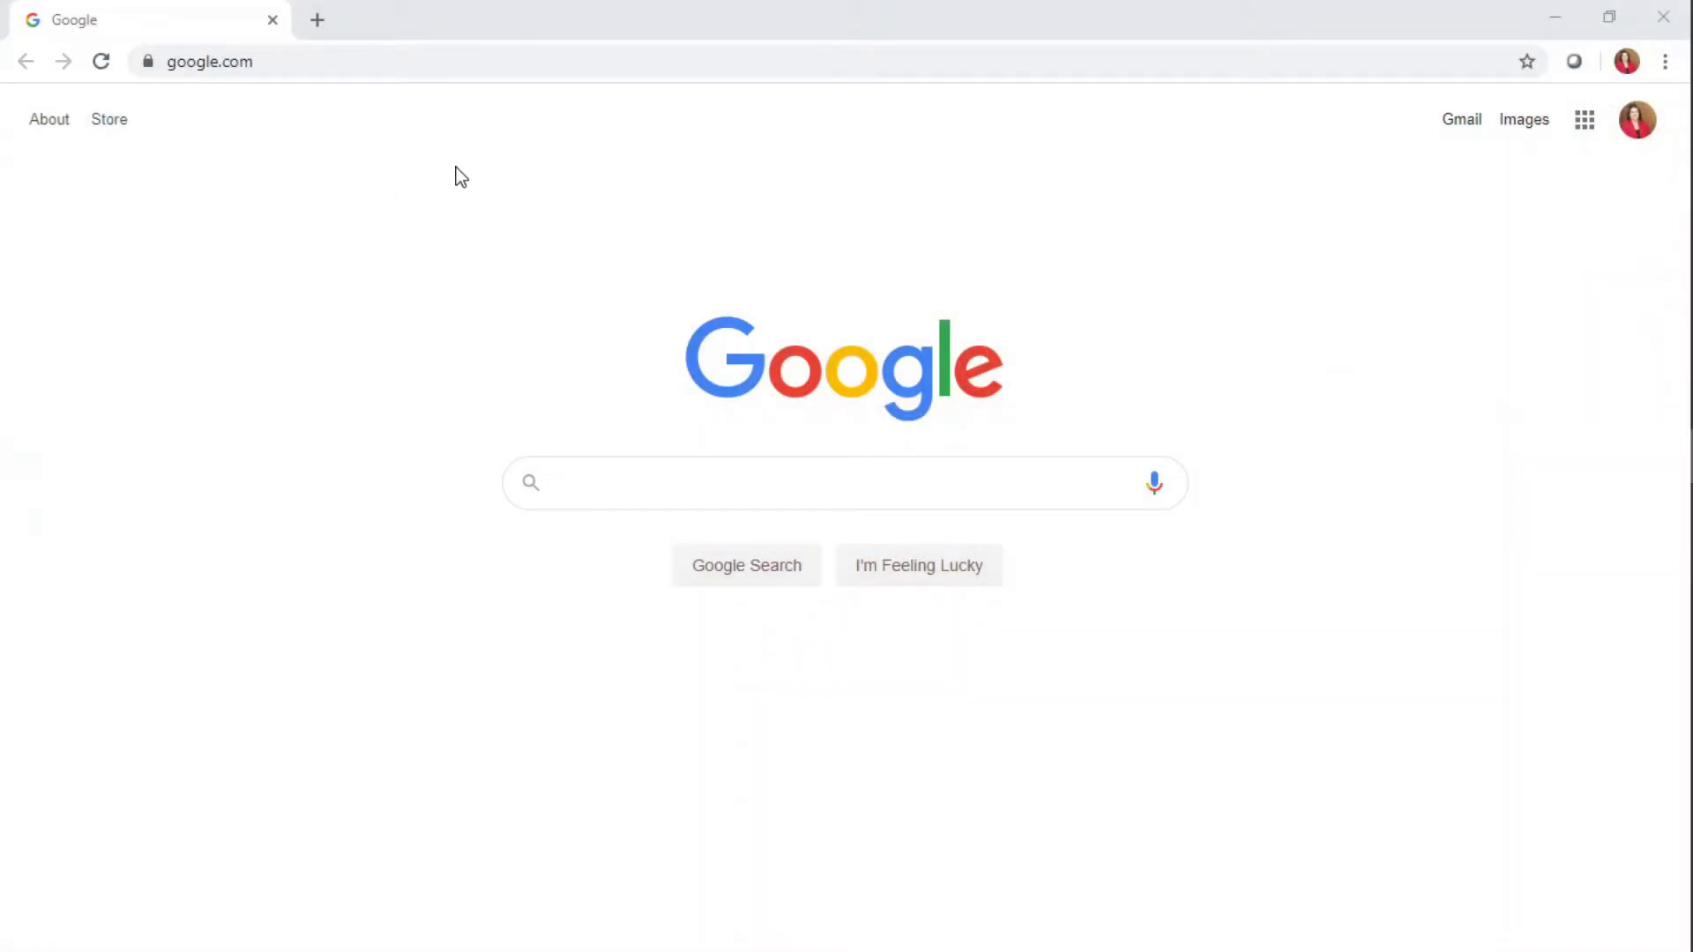
# Step: Open the Chambers County website from the browser bookmarks
pyautogui.click(1665, 62)
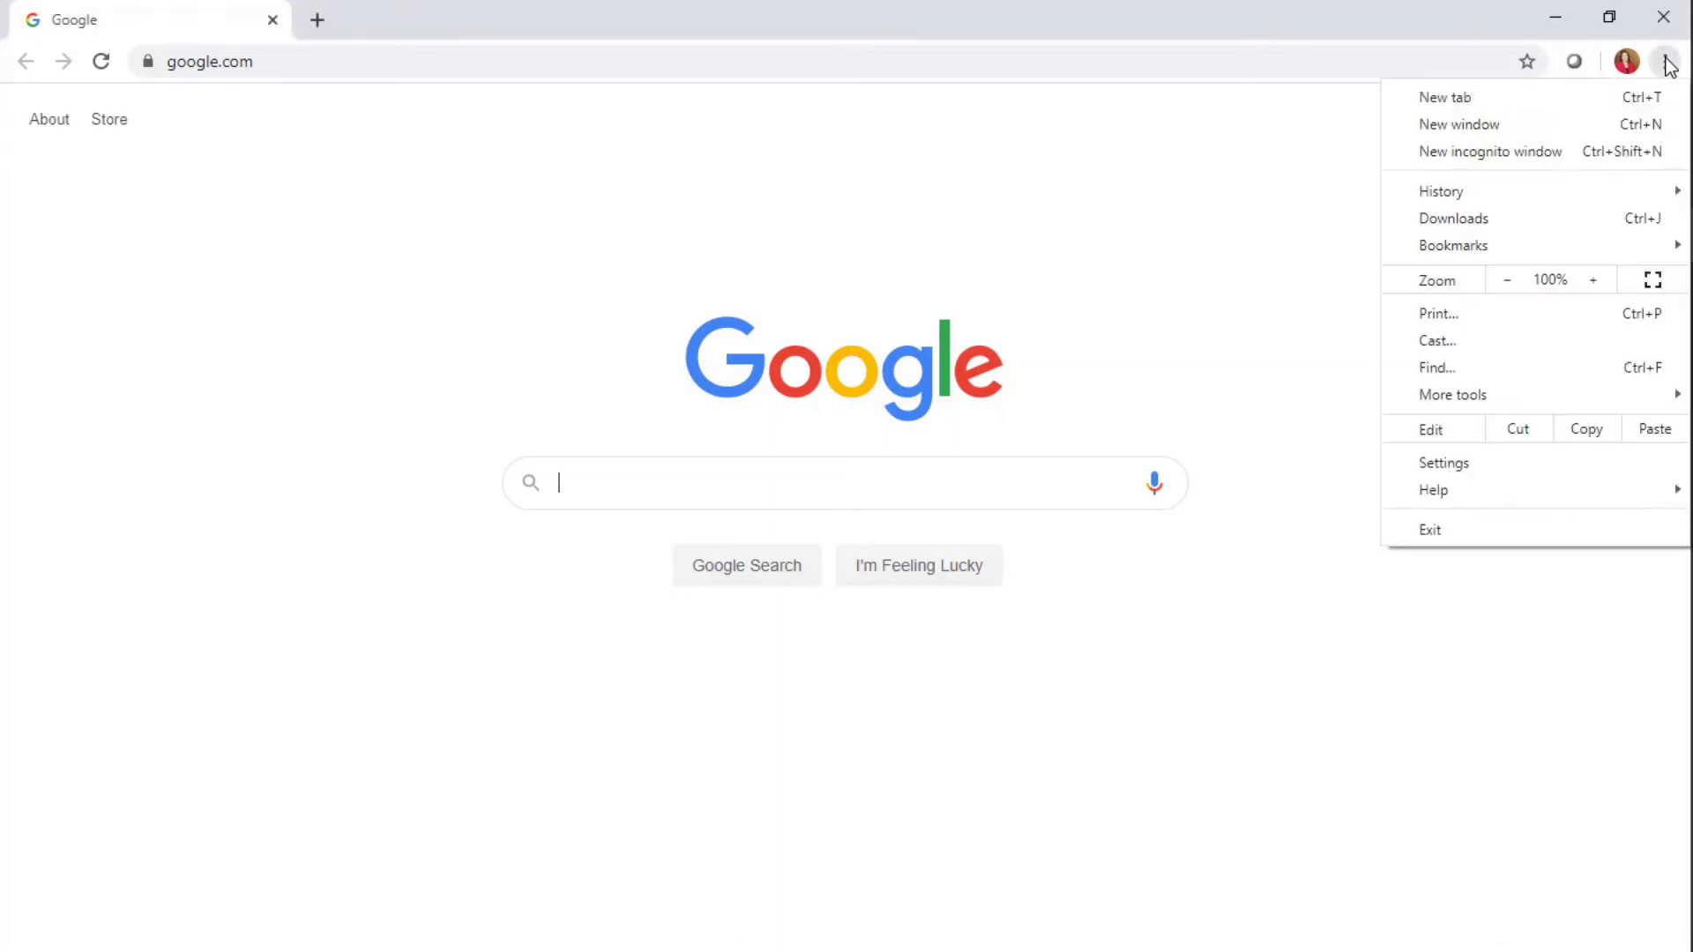
pyautogui.moveTo(1459, 238)
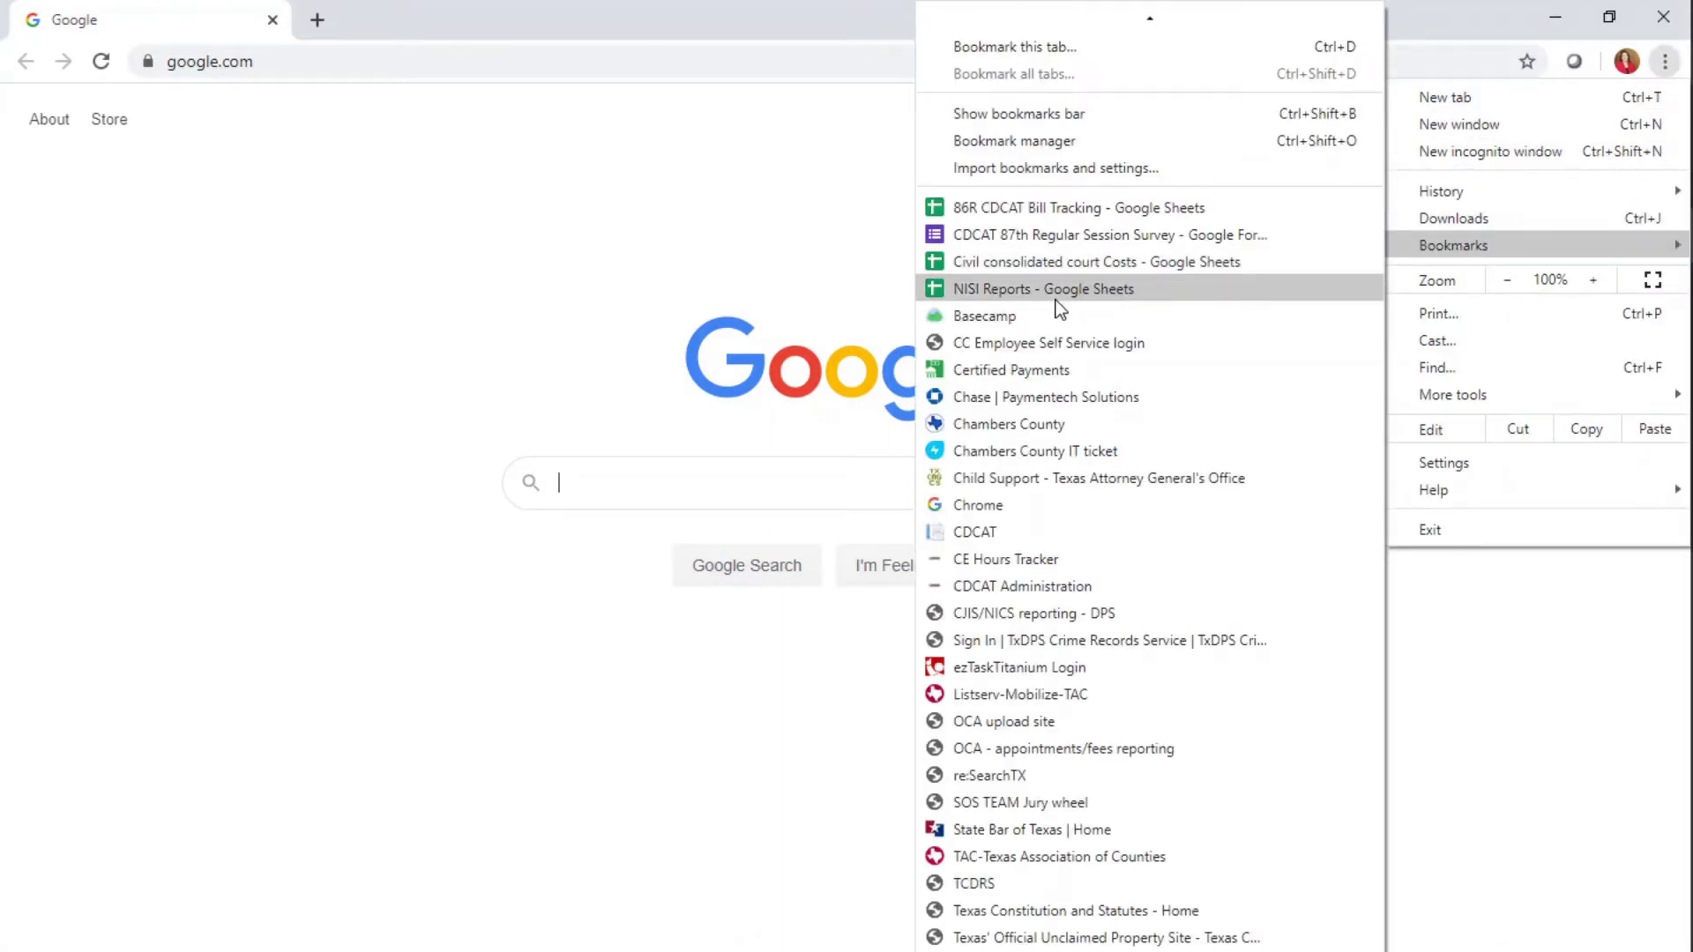
pyautogui.click(1008, 425)
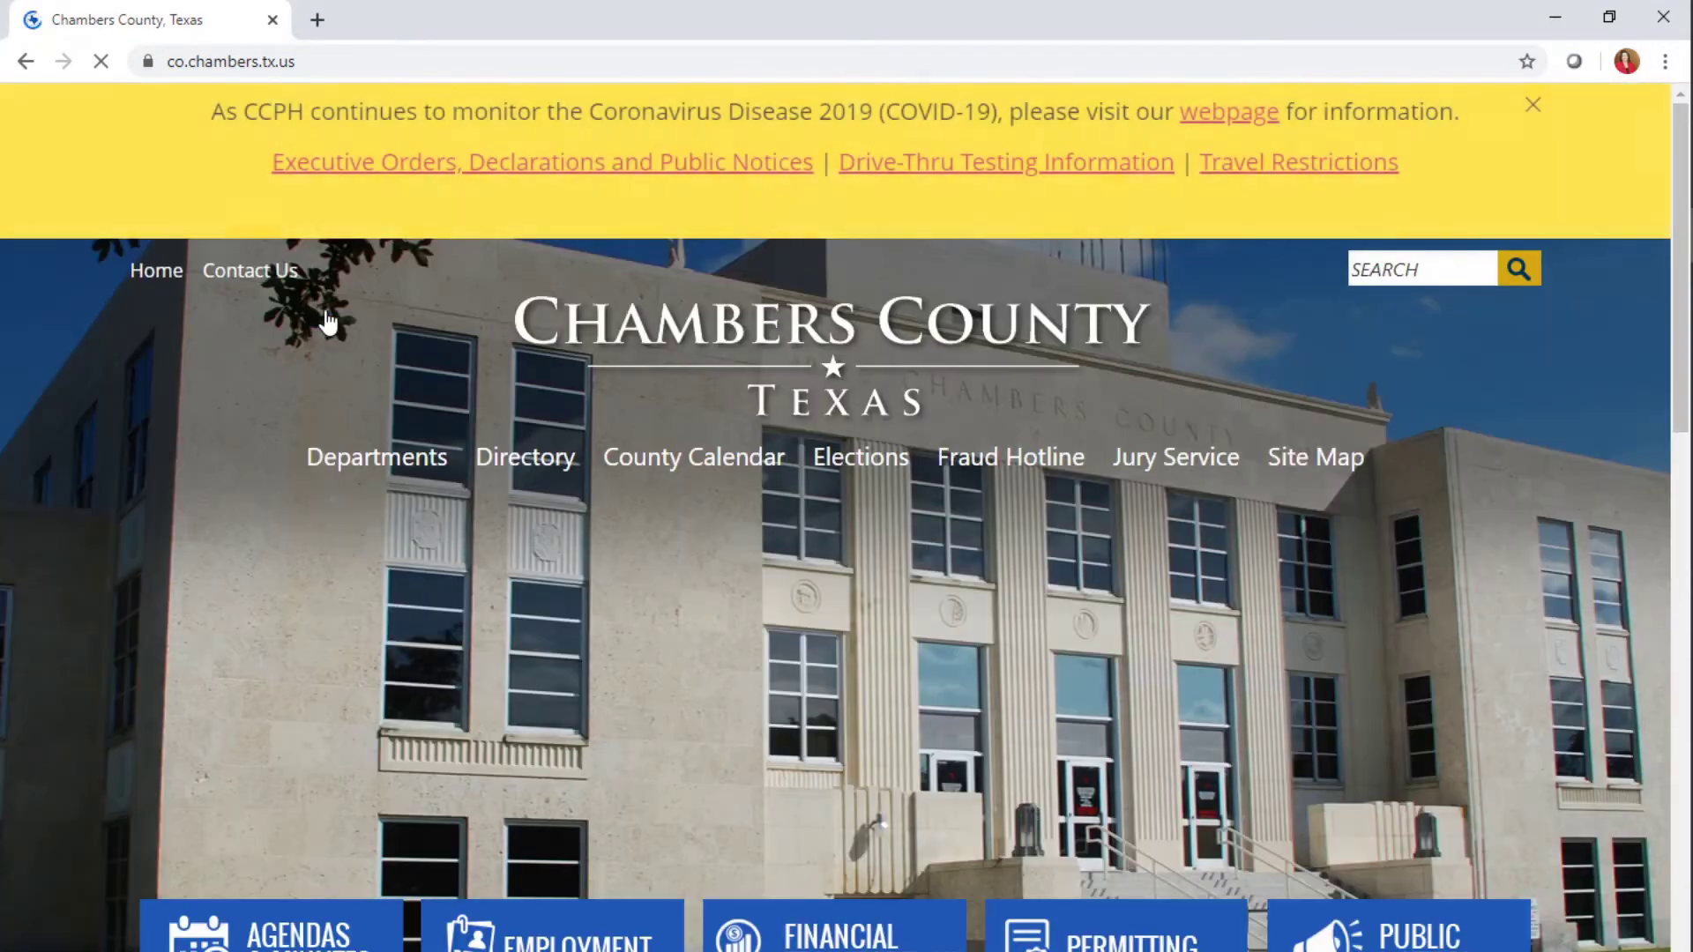
# Step: Go to the District Clerk department page and show its Records Search tab about the Portal
pyautogui.moveTo(374, 466)
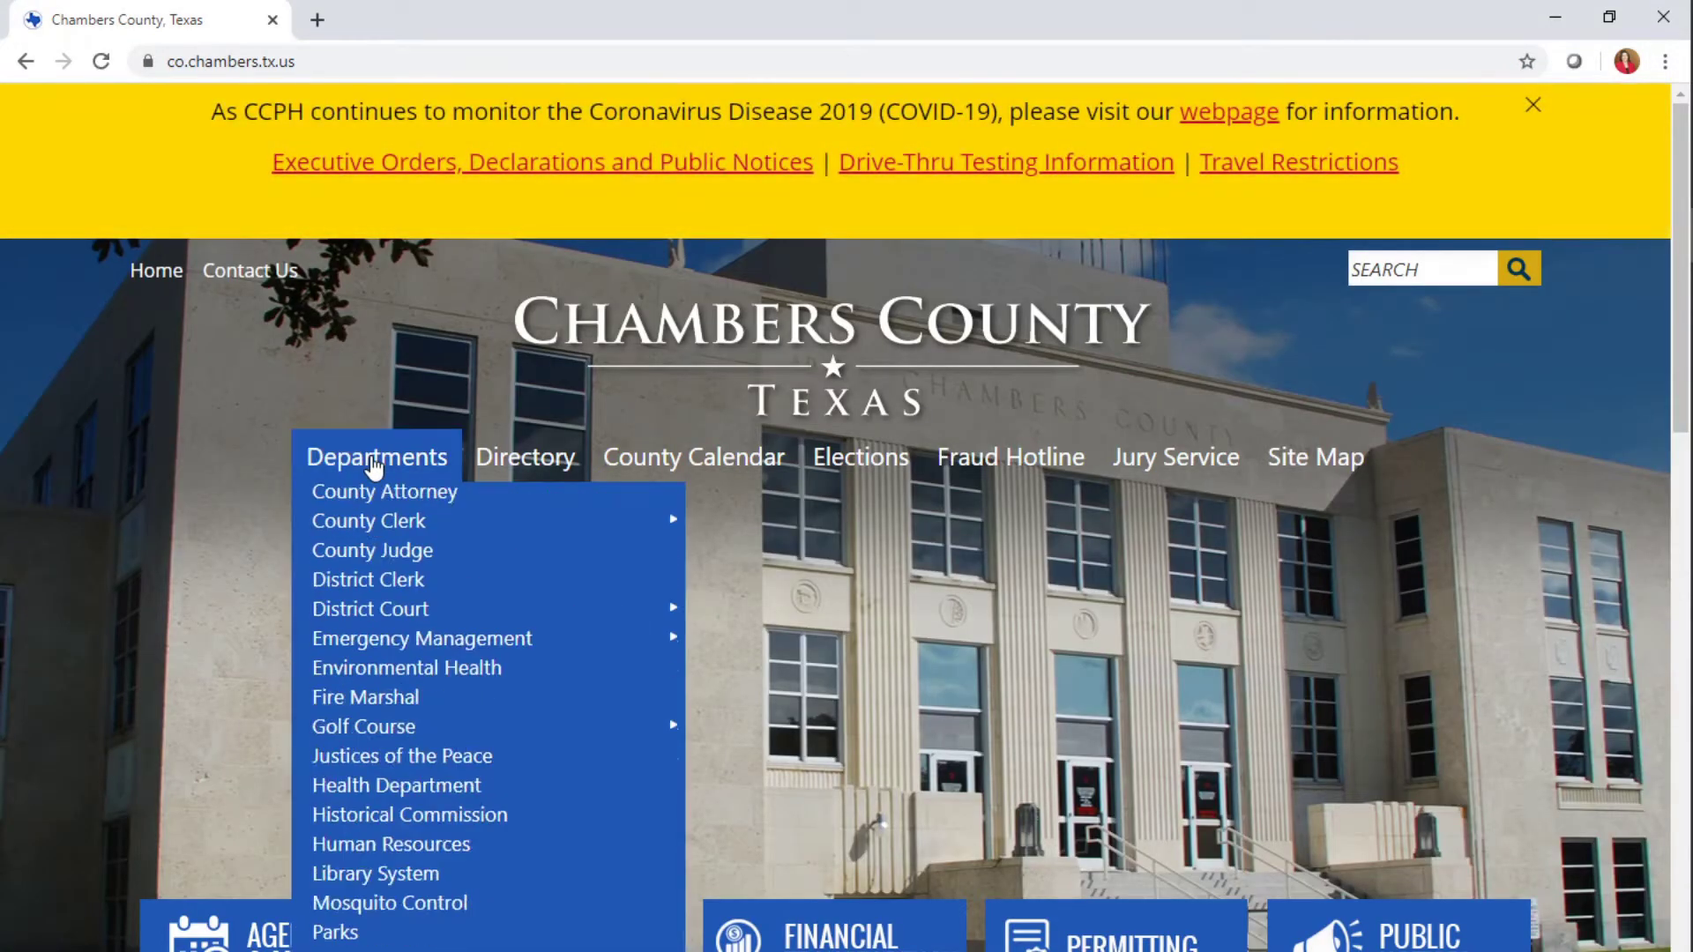
pyautogui.click(405, 703)
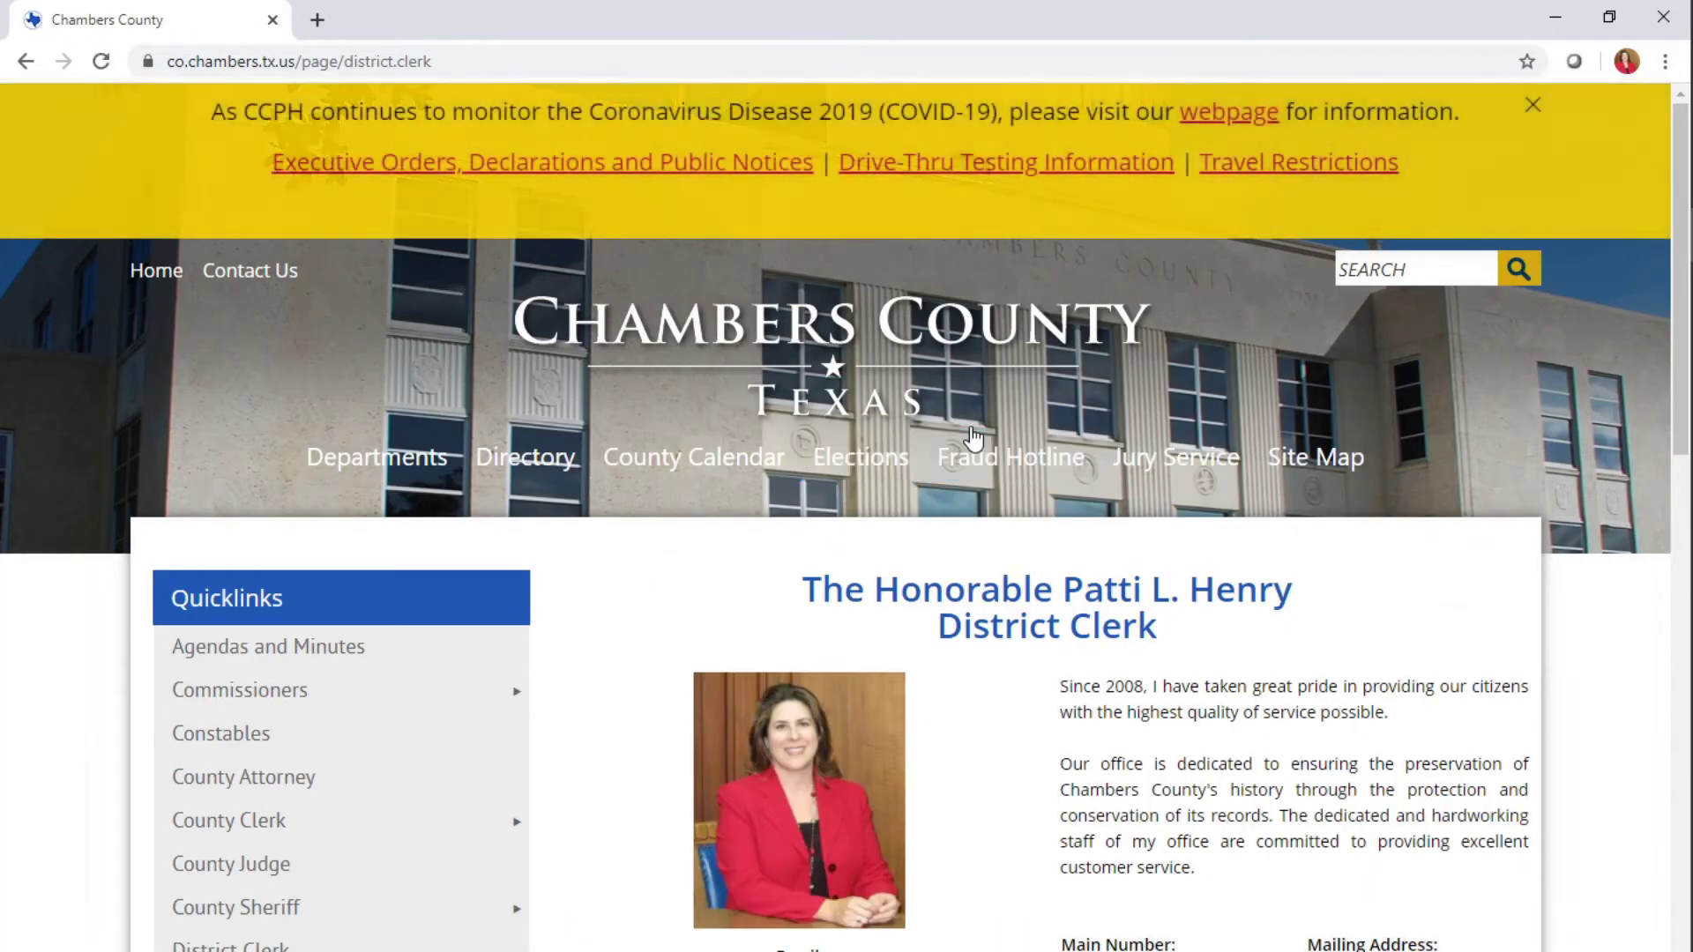
pyautogui.scroll(-2, 971, 435)
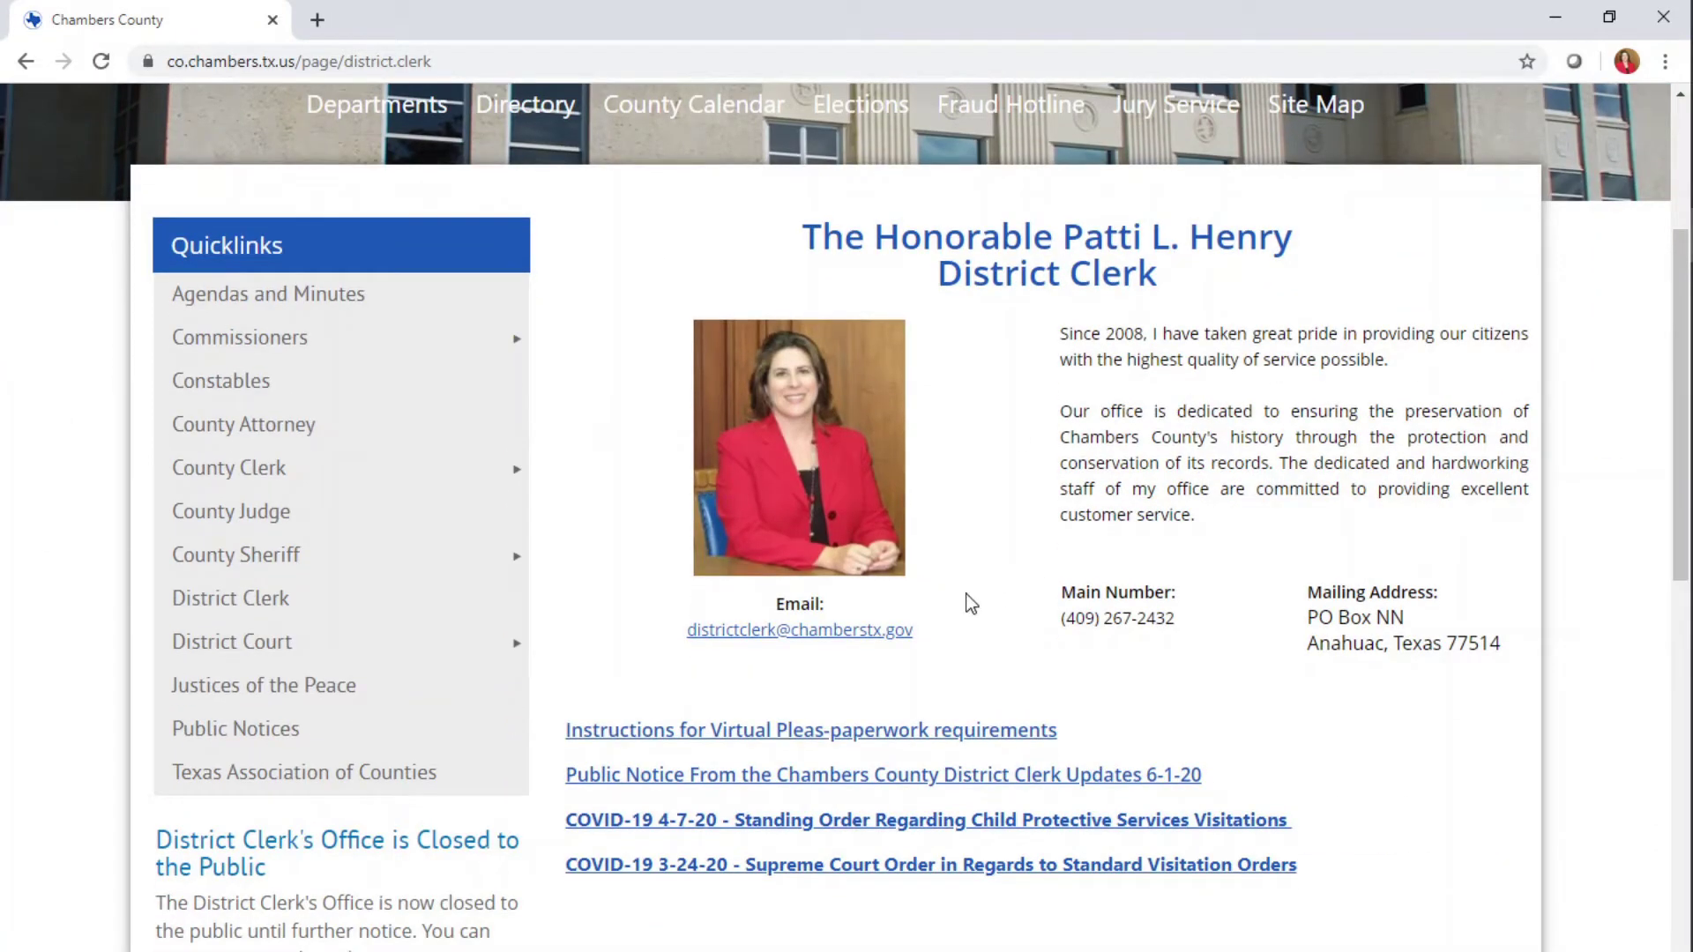
pyautogui.scroll(-2, 967, 597)
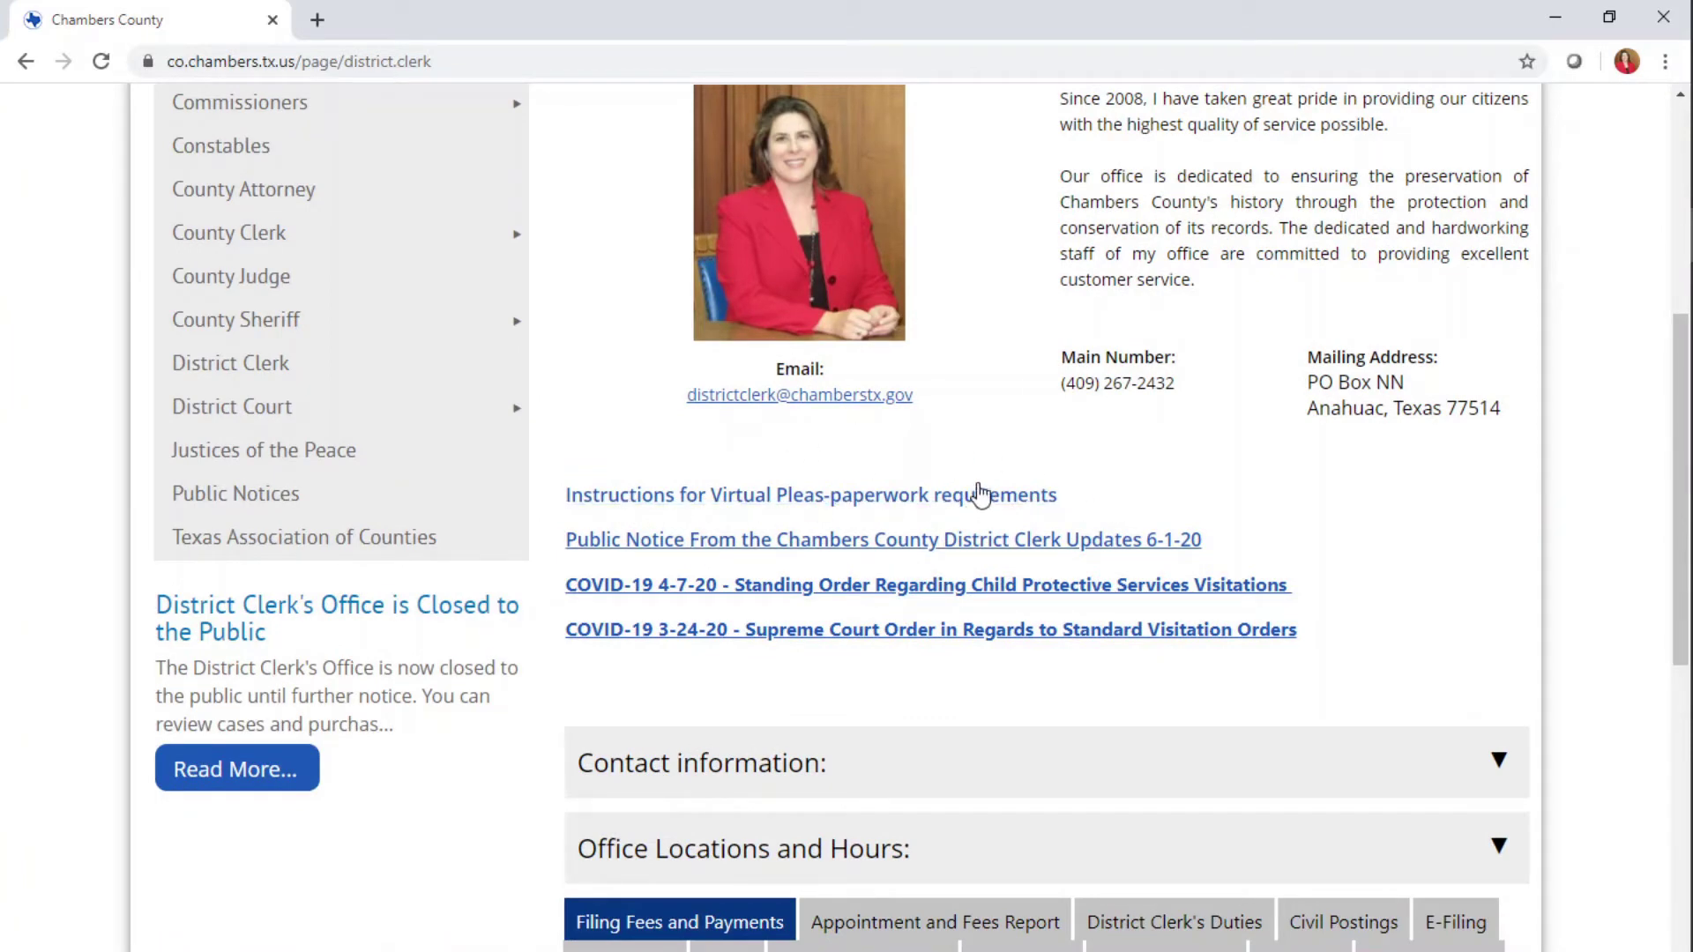
pyautogui.scroll(-4, 975, 498)
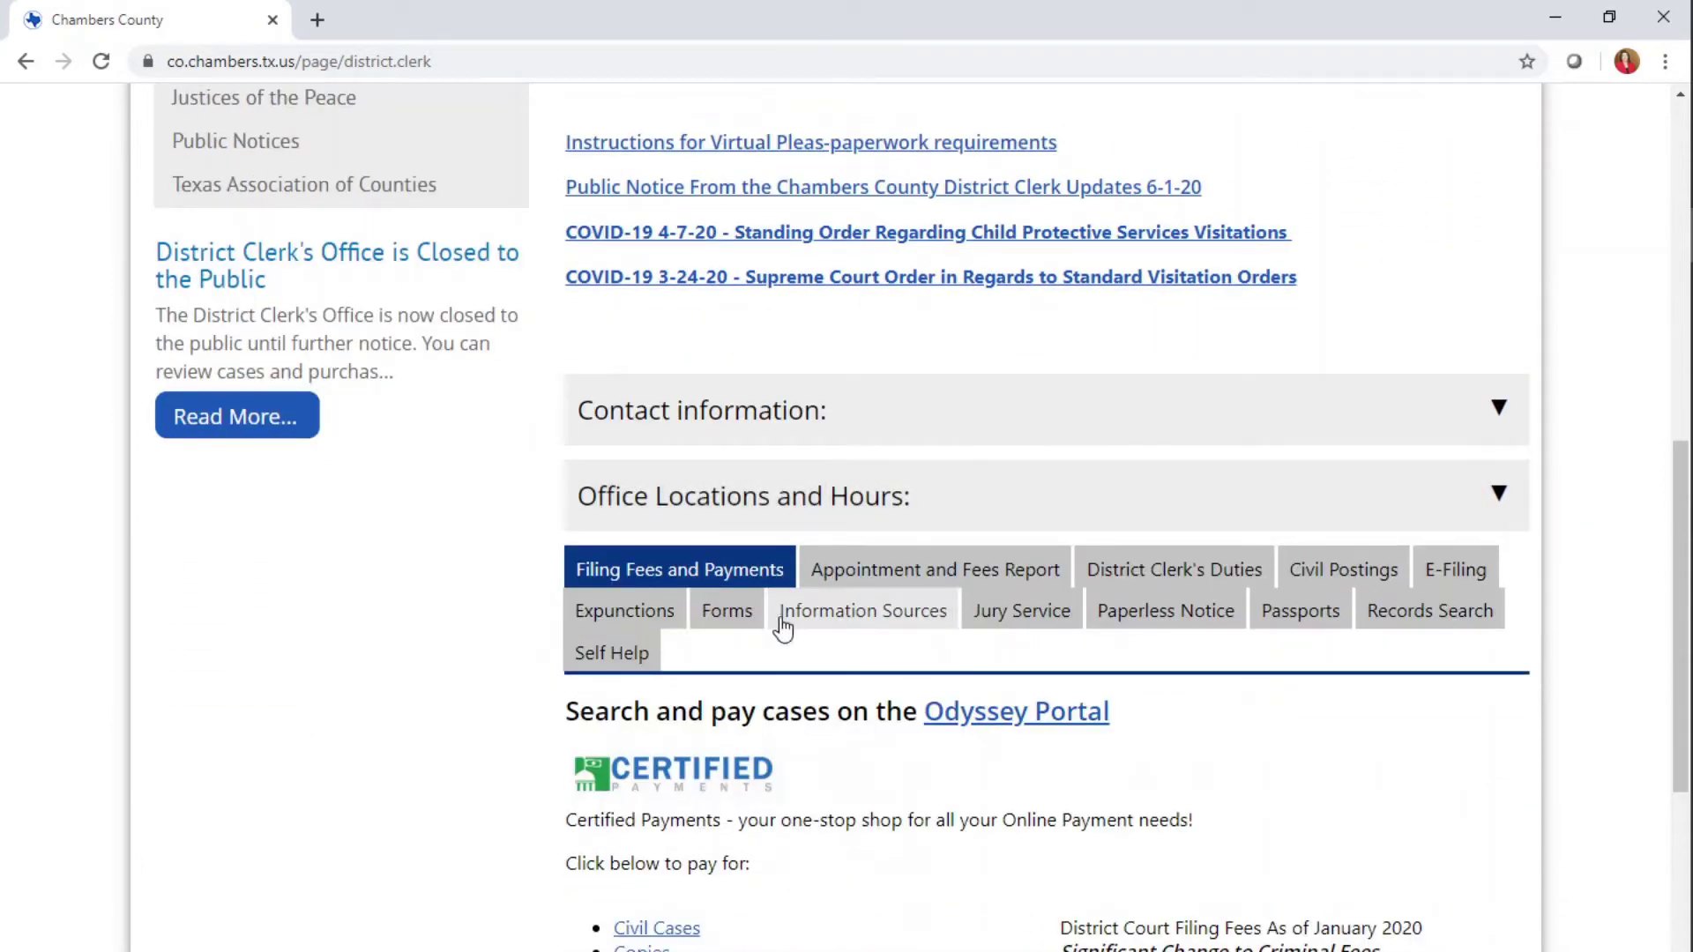
pyautogui.scroll(-1, 873, 615)
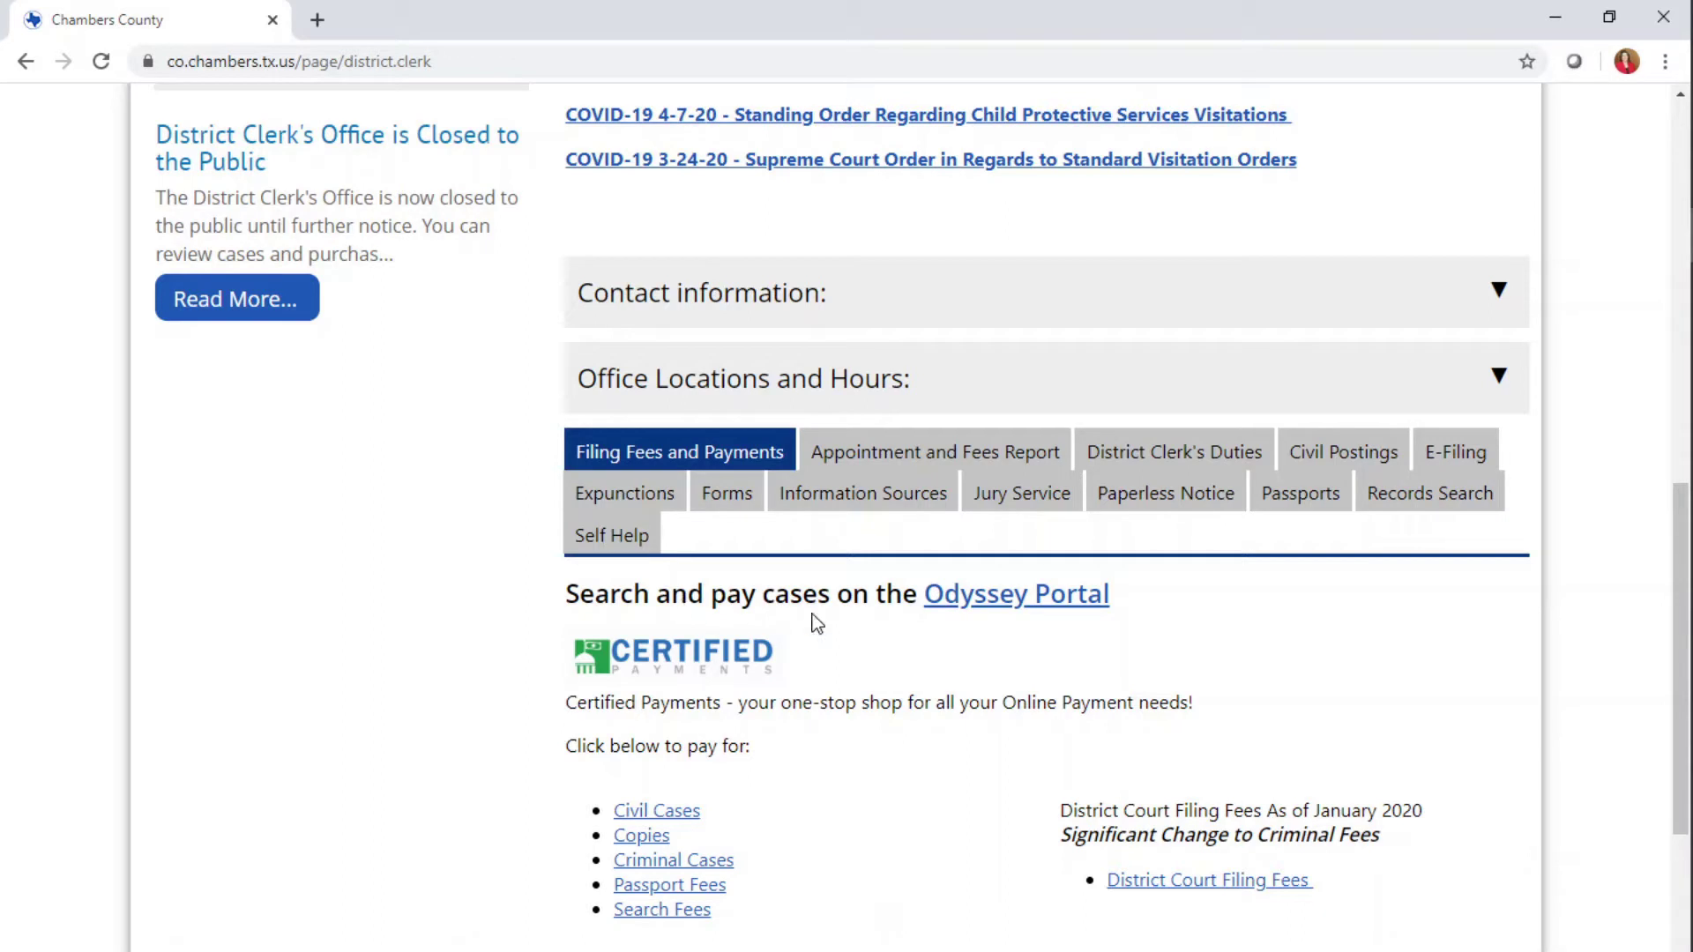
pyautogui.click(1417, 502)
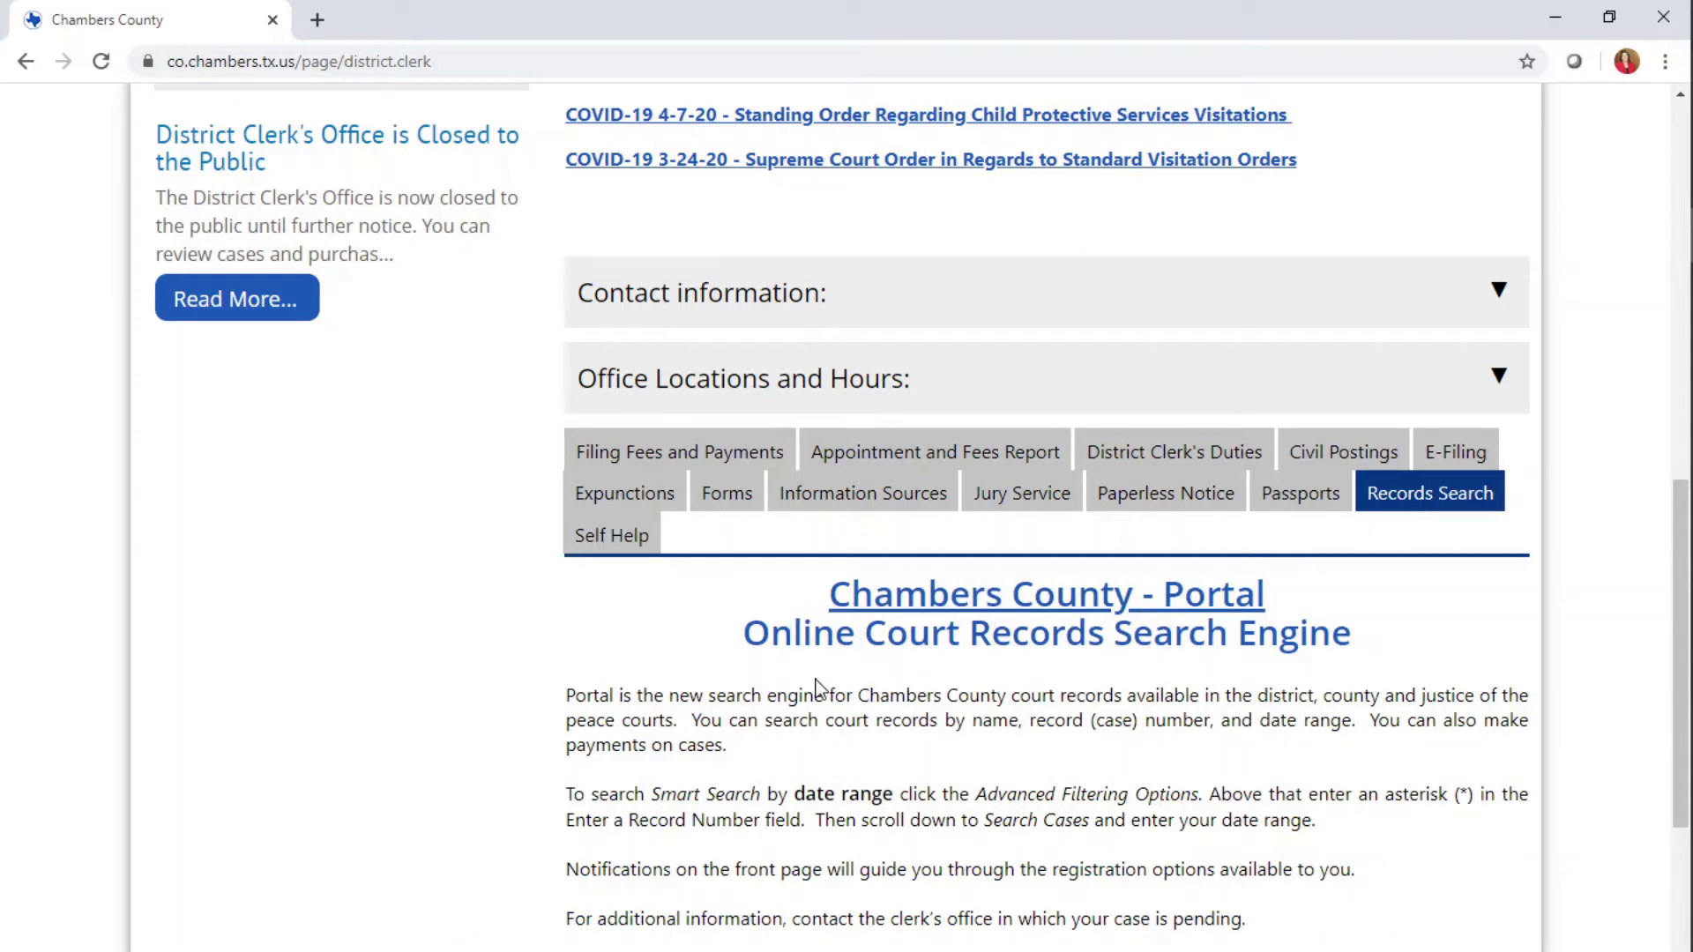
# Step: Open the Chambers County Portal and sign in using the saved login details
pyautogui.click(964, 611)
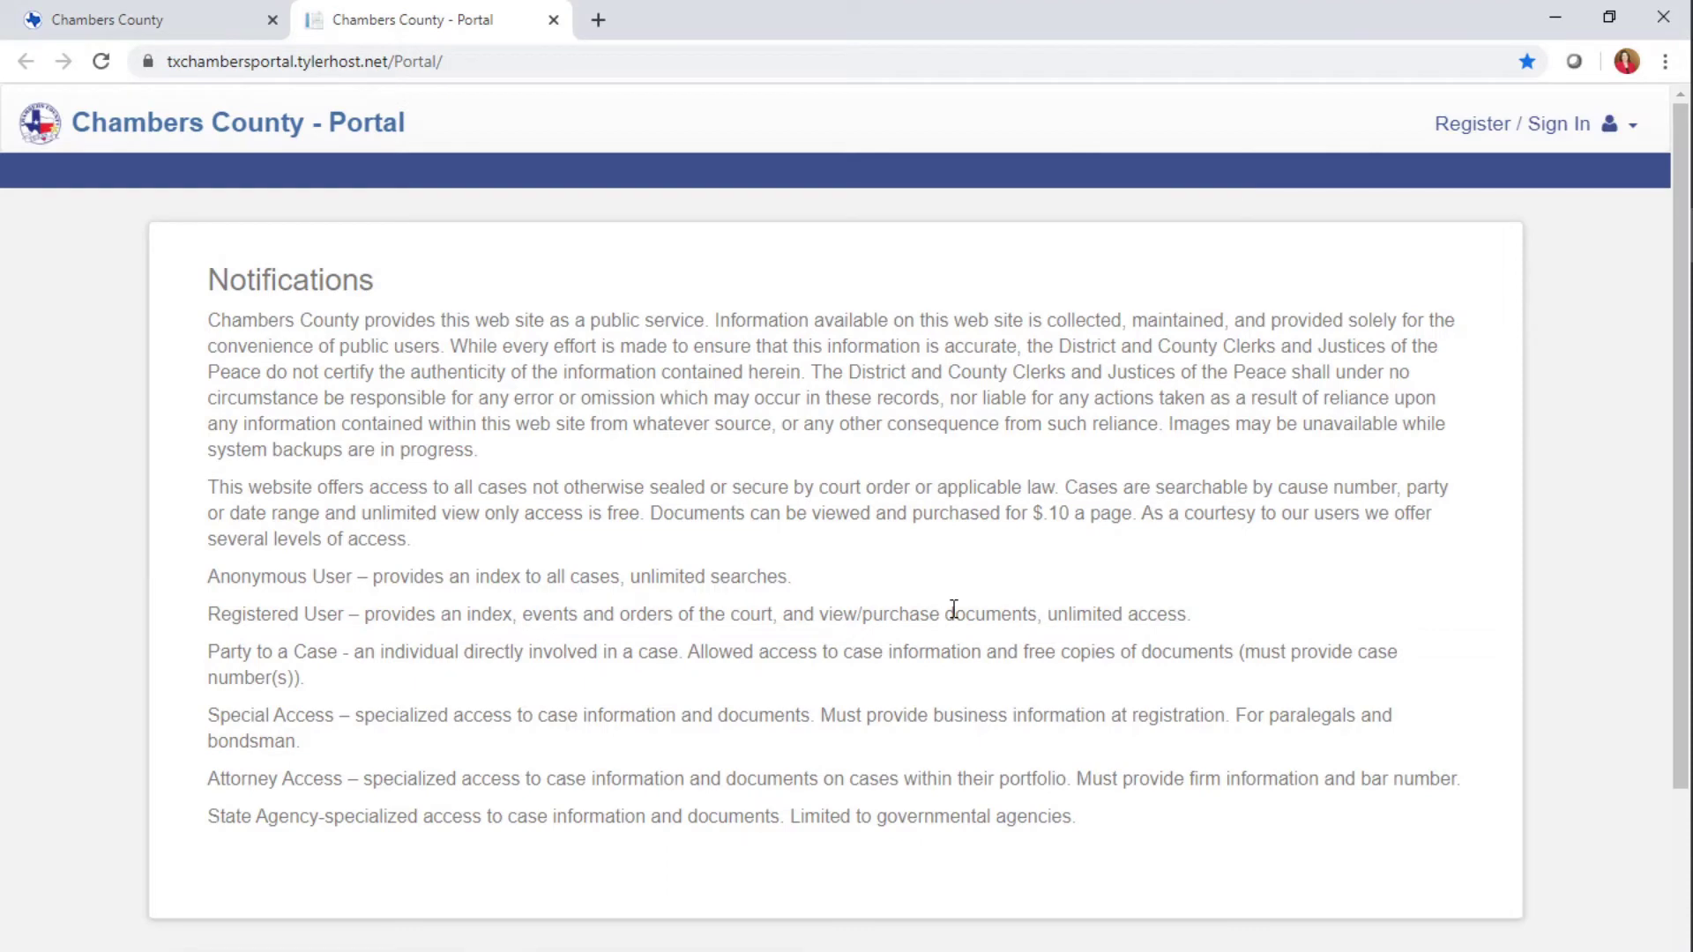
pyautogui.click(1511, 125)
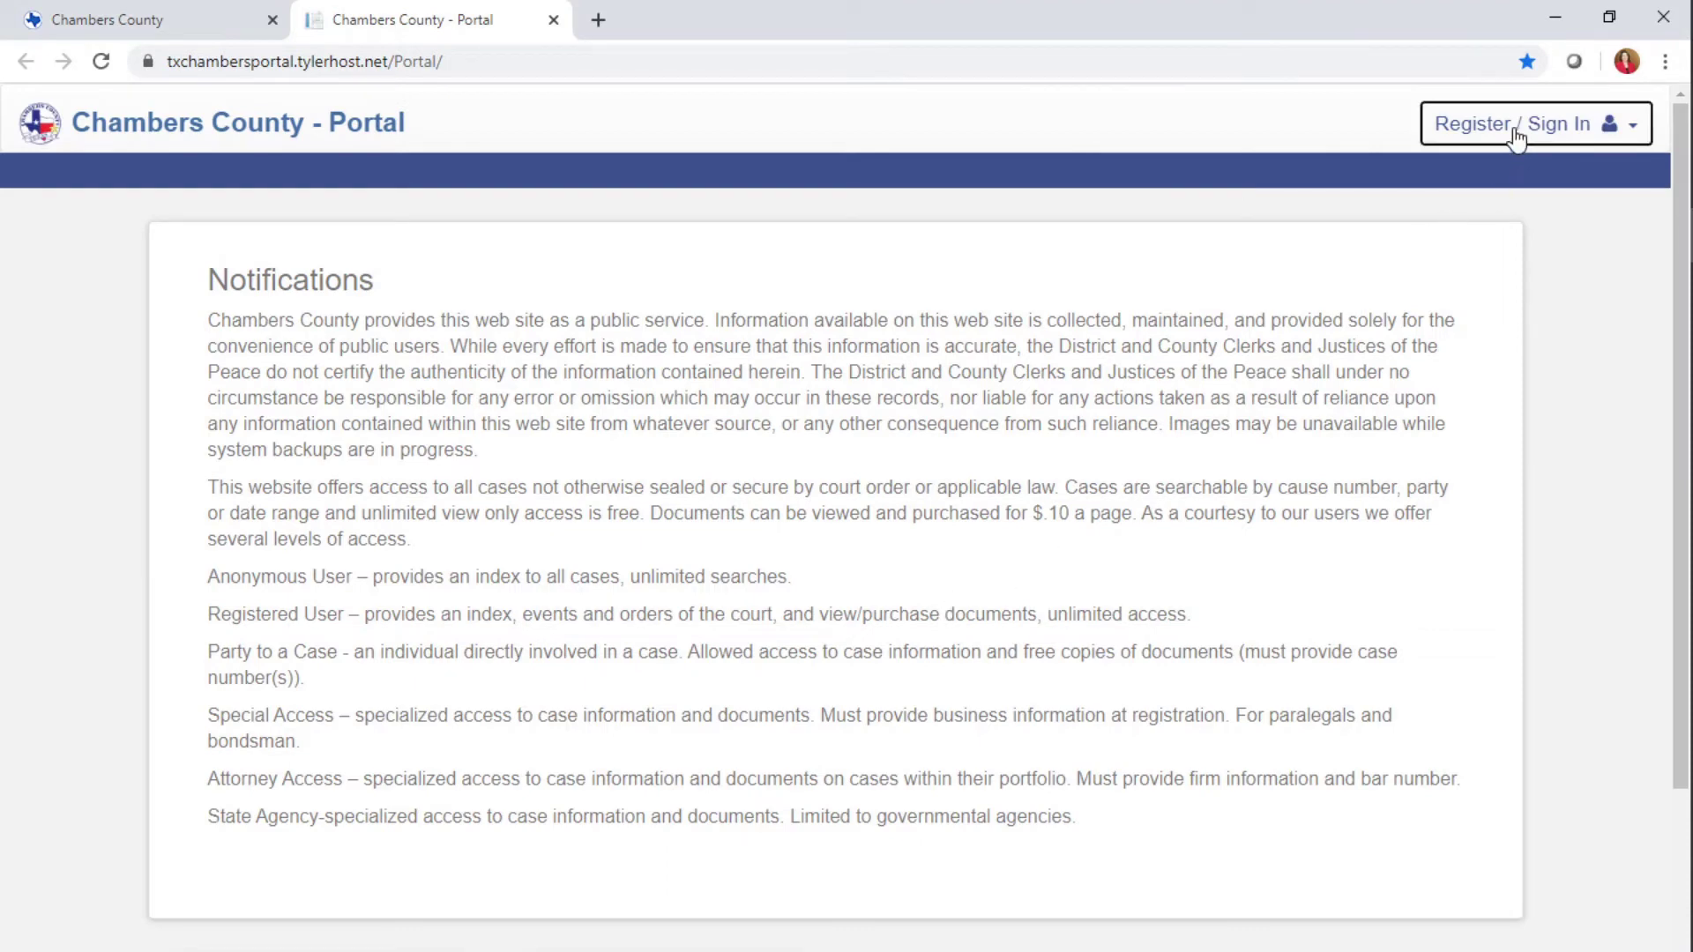
pyautogui.click(1462, 208)
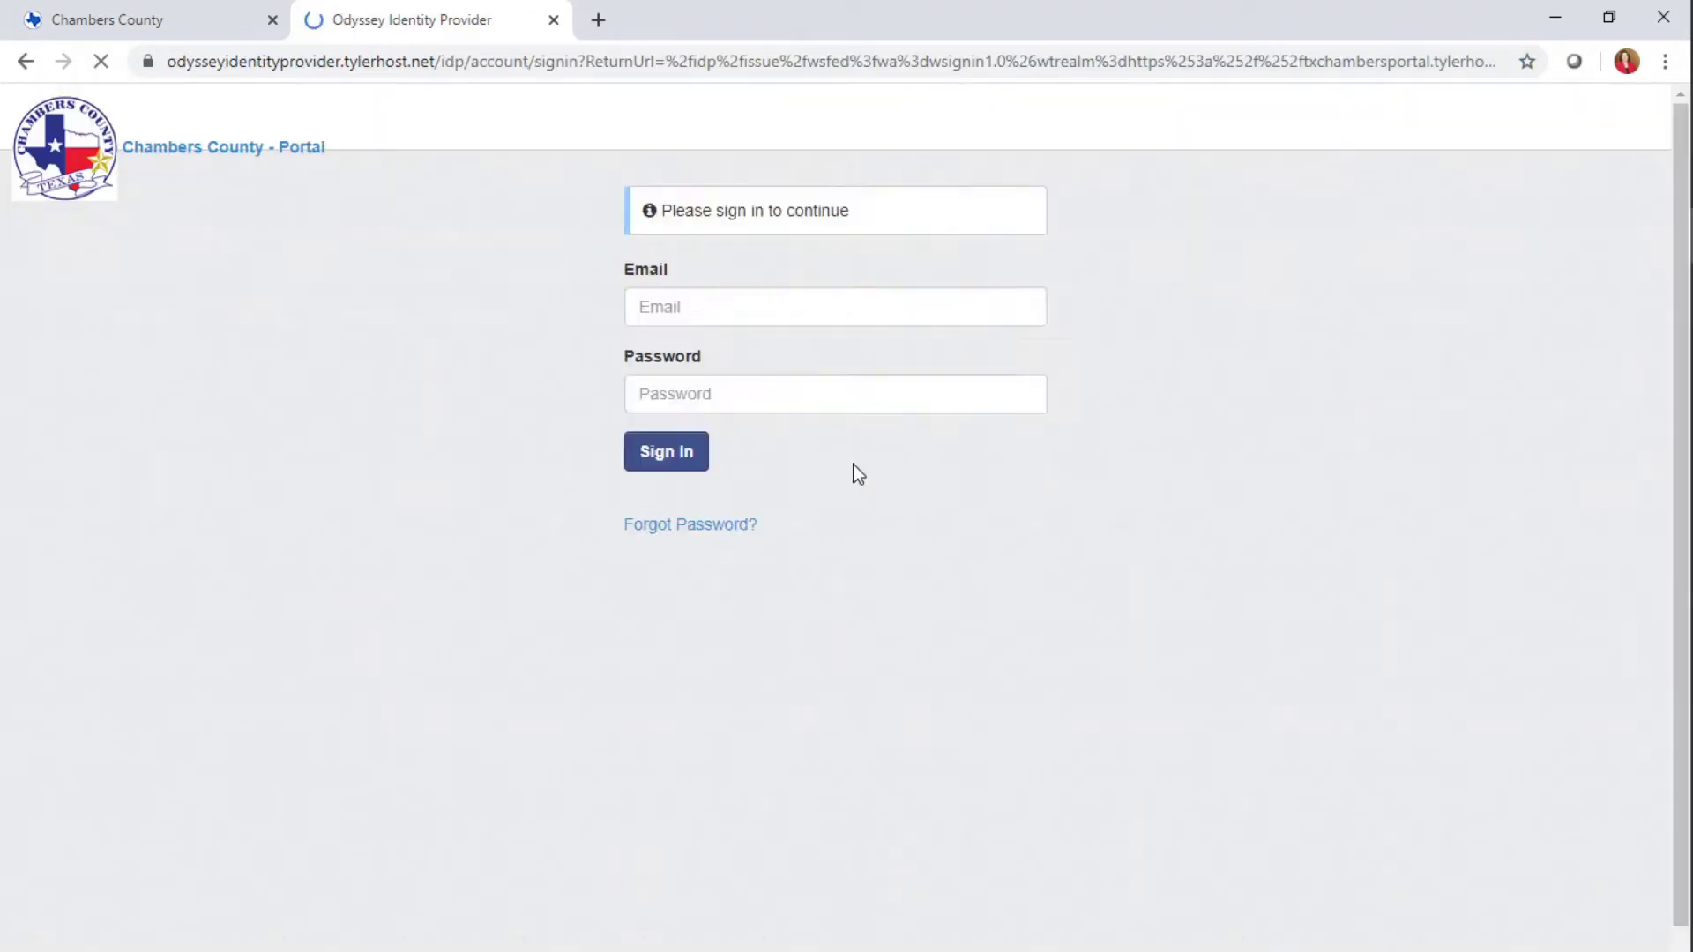
pyautogui.click(829, 307)
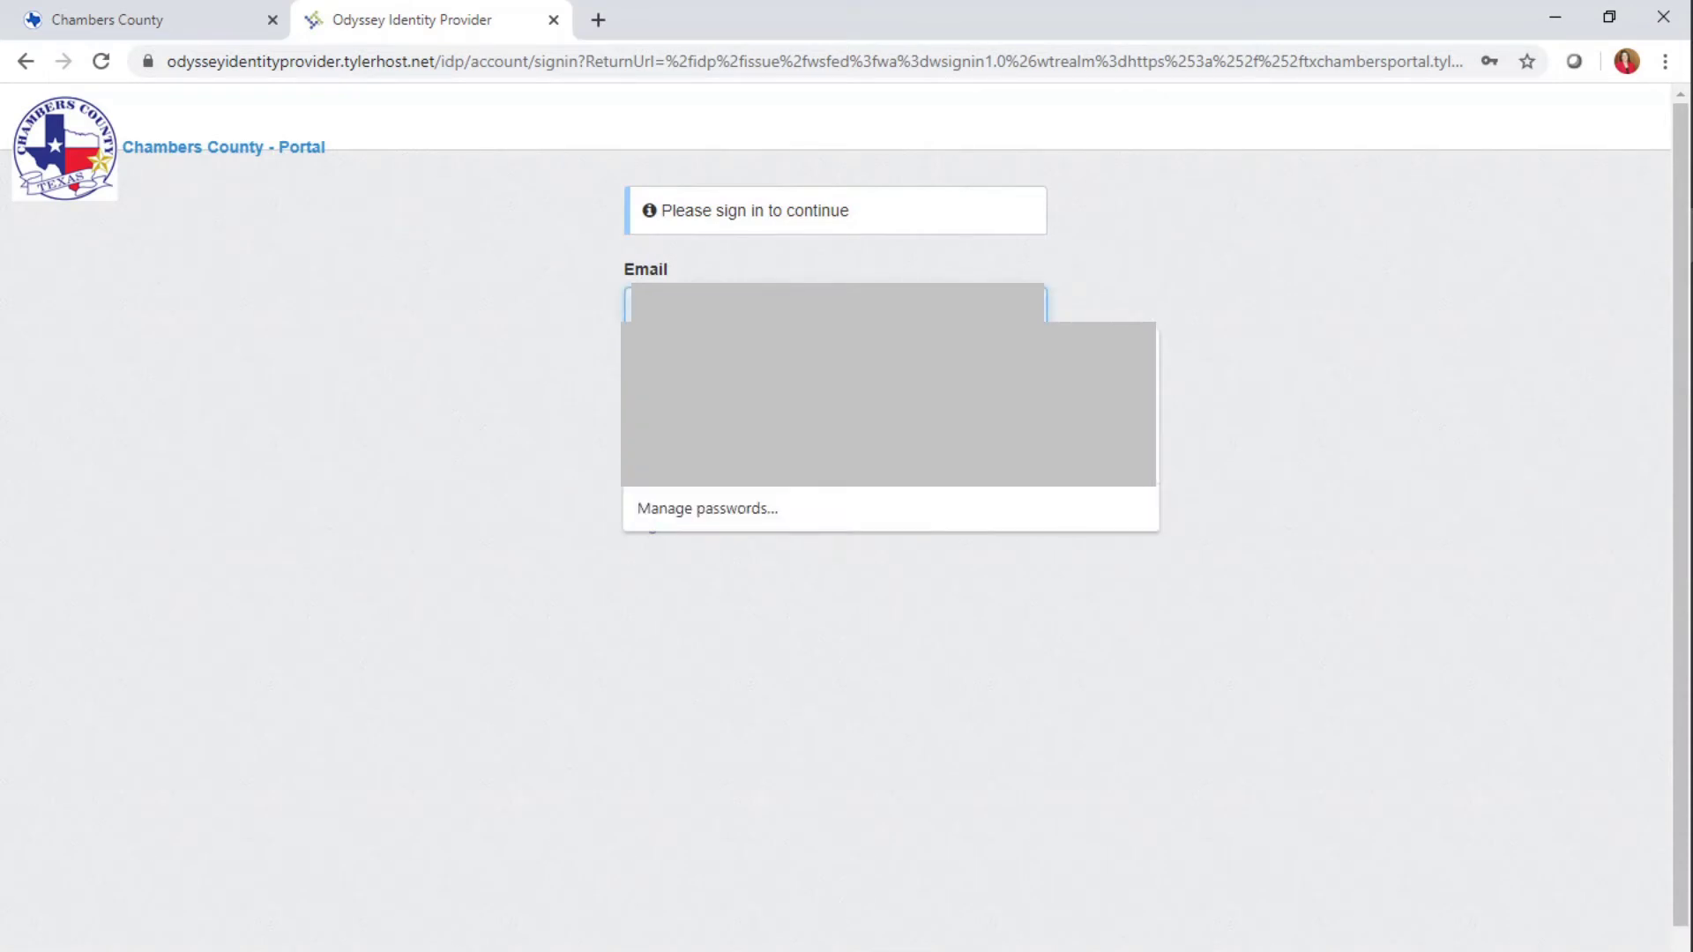
pyautogui.press('Escape')
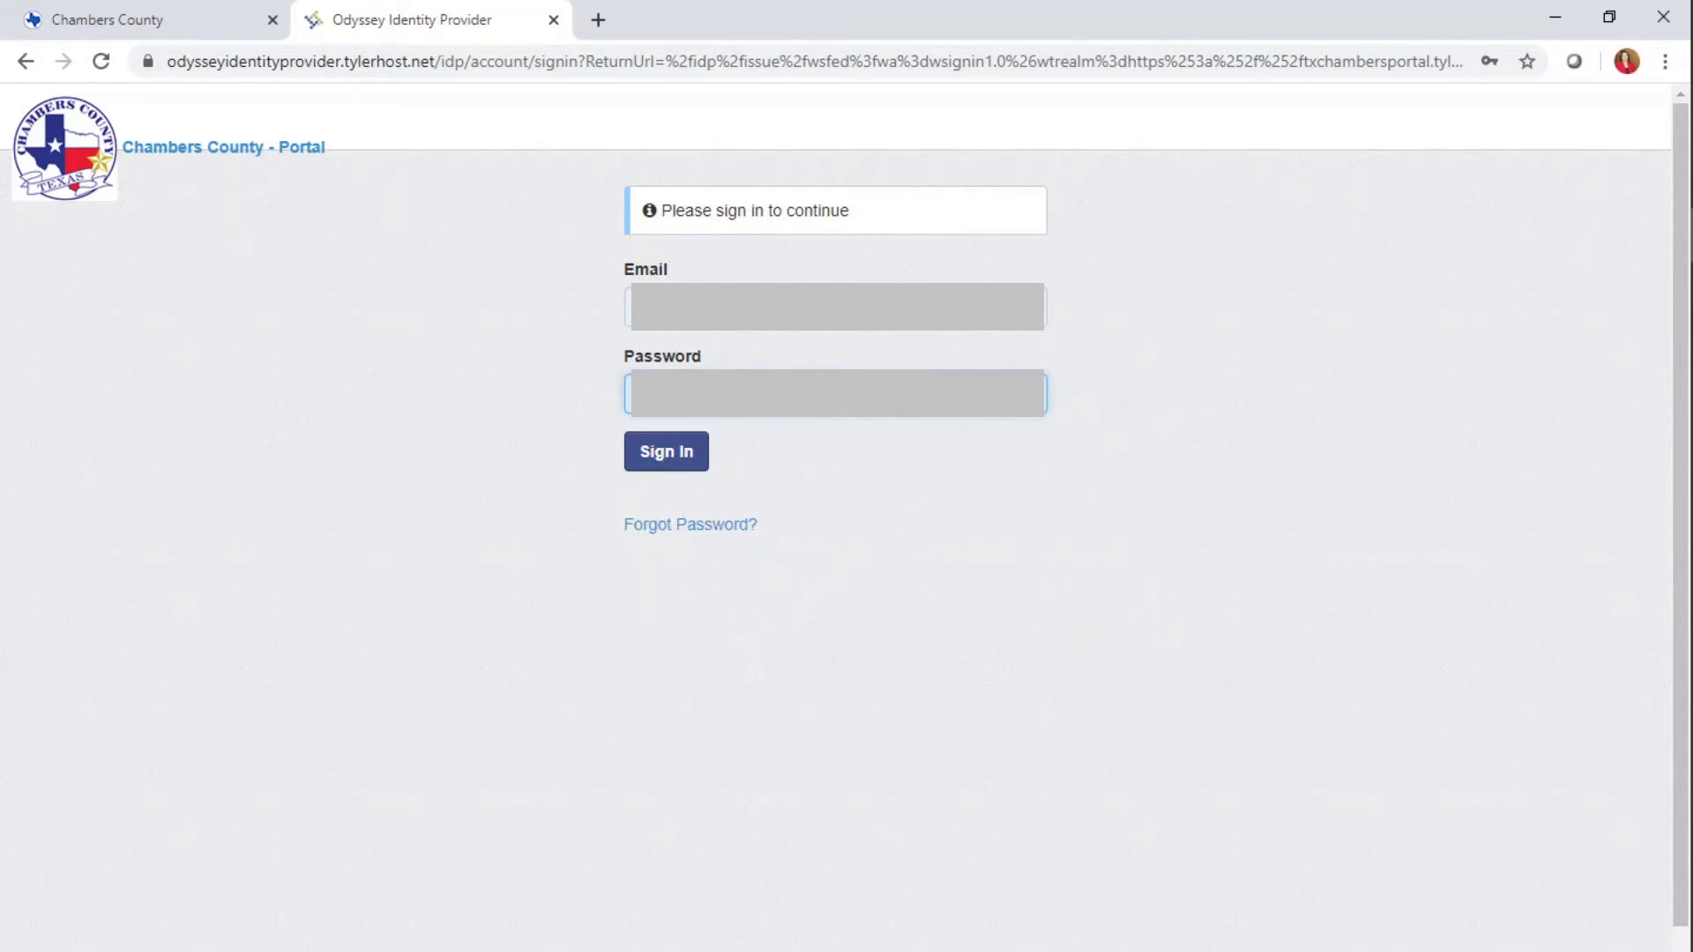
pyautogui.press('Return')
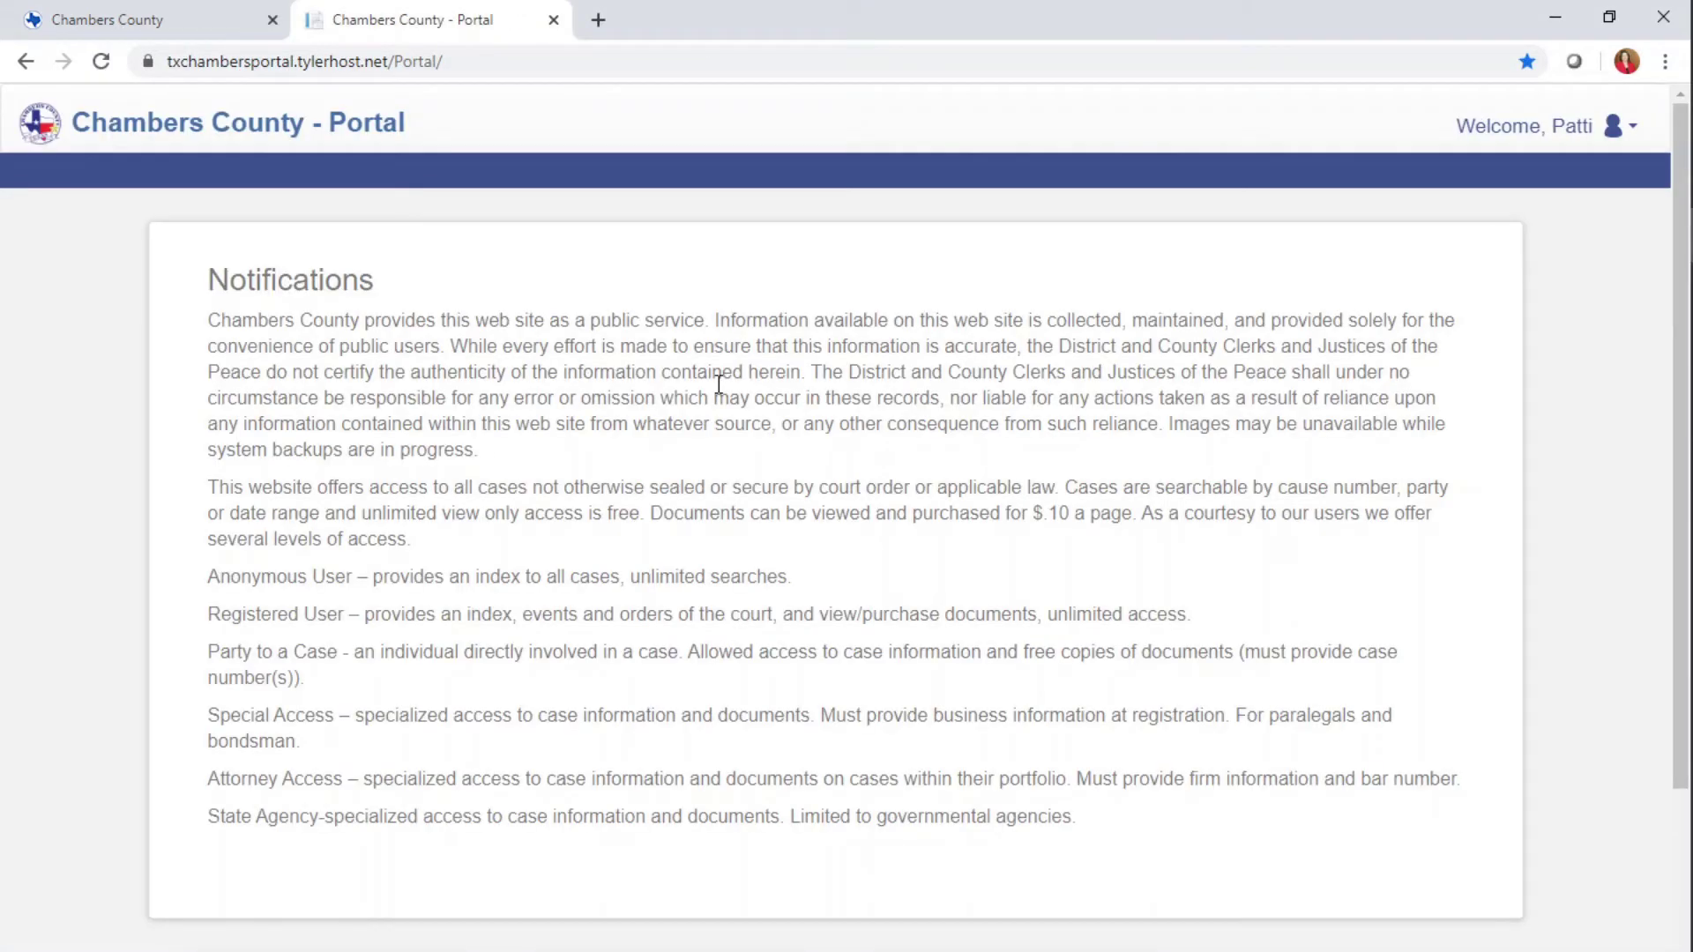
pyautogui.scroll(-3, 708, 397)
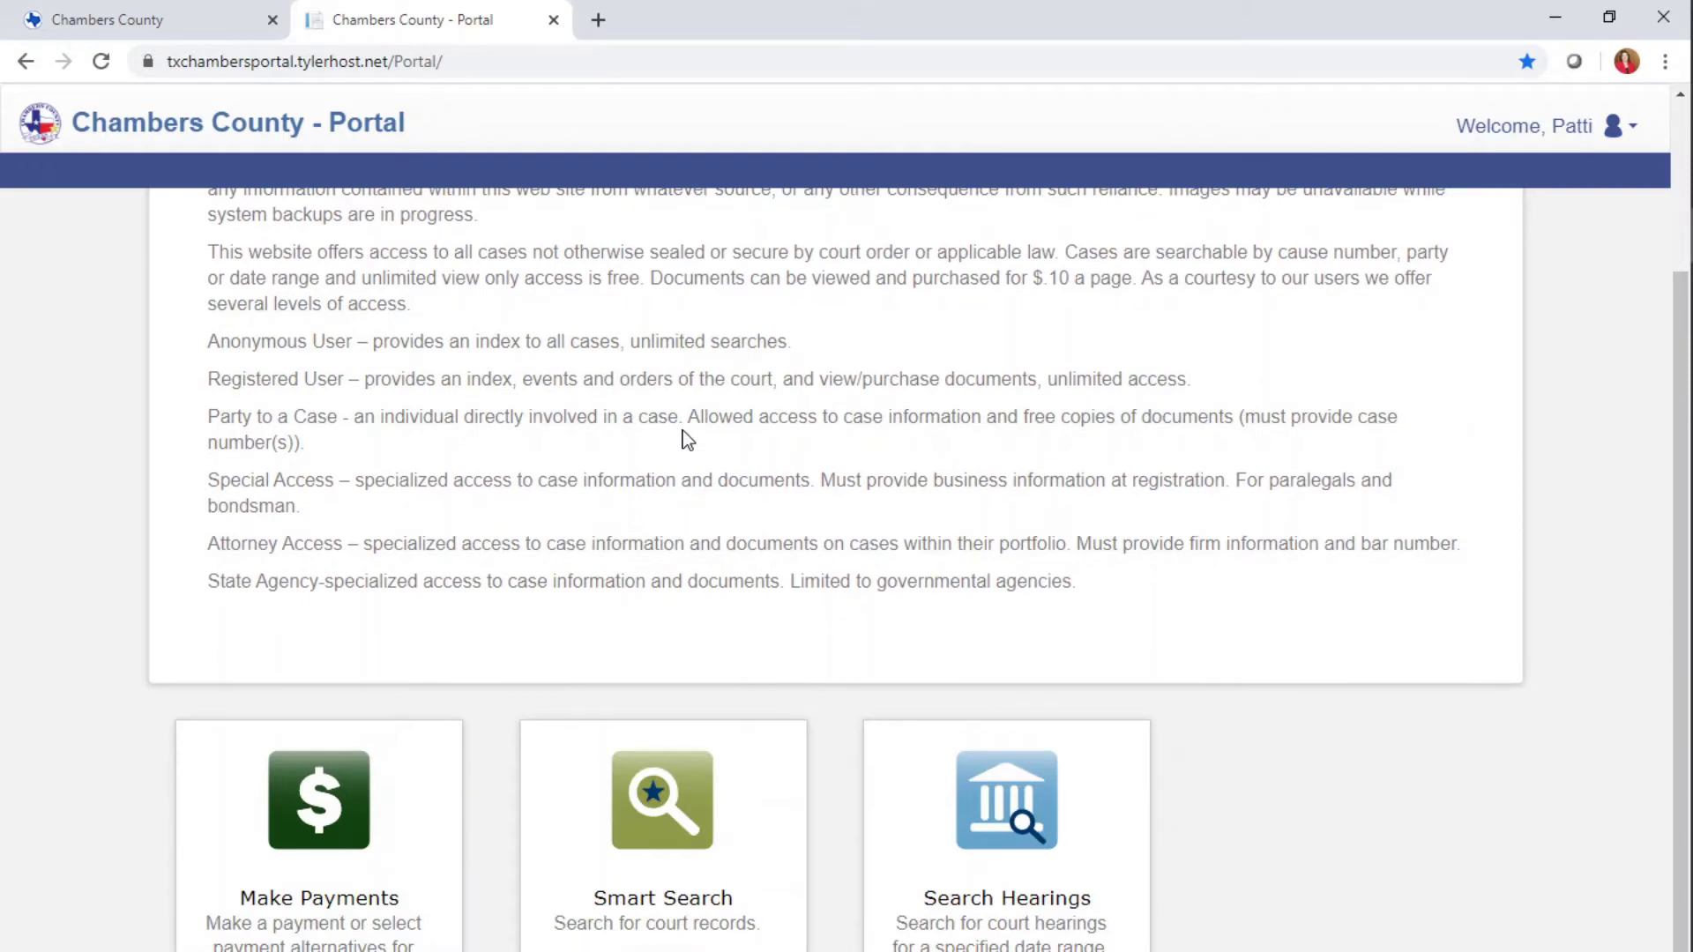
pyautogui.scroll(-1, 683, 441)
pyautogui.scroll(4, 680, 436)
pyautogui.scroll(-4, 680, 441)
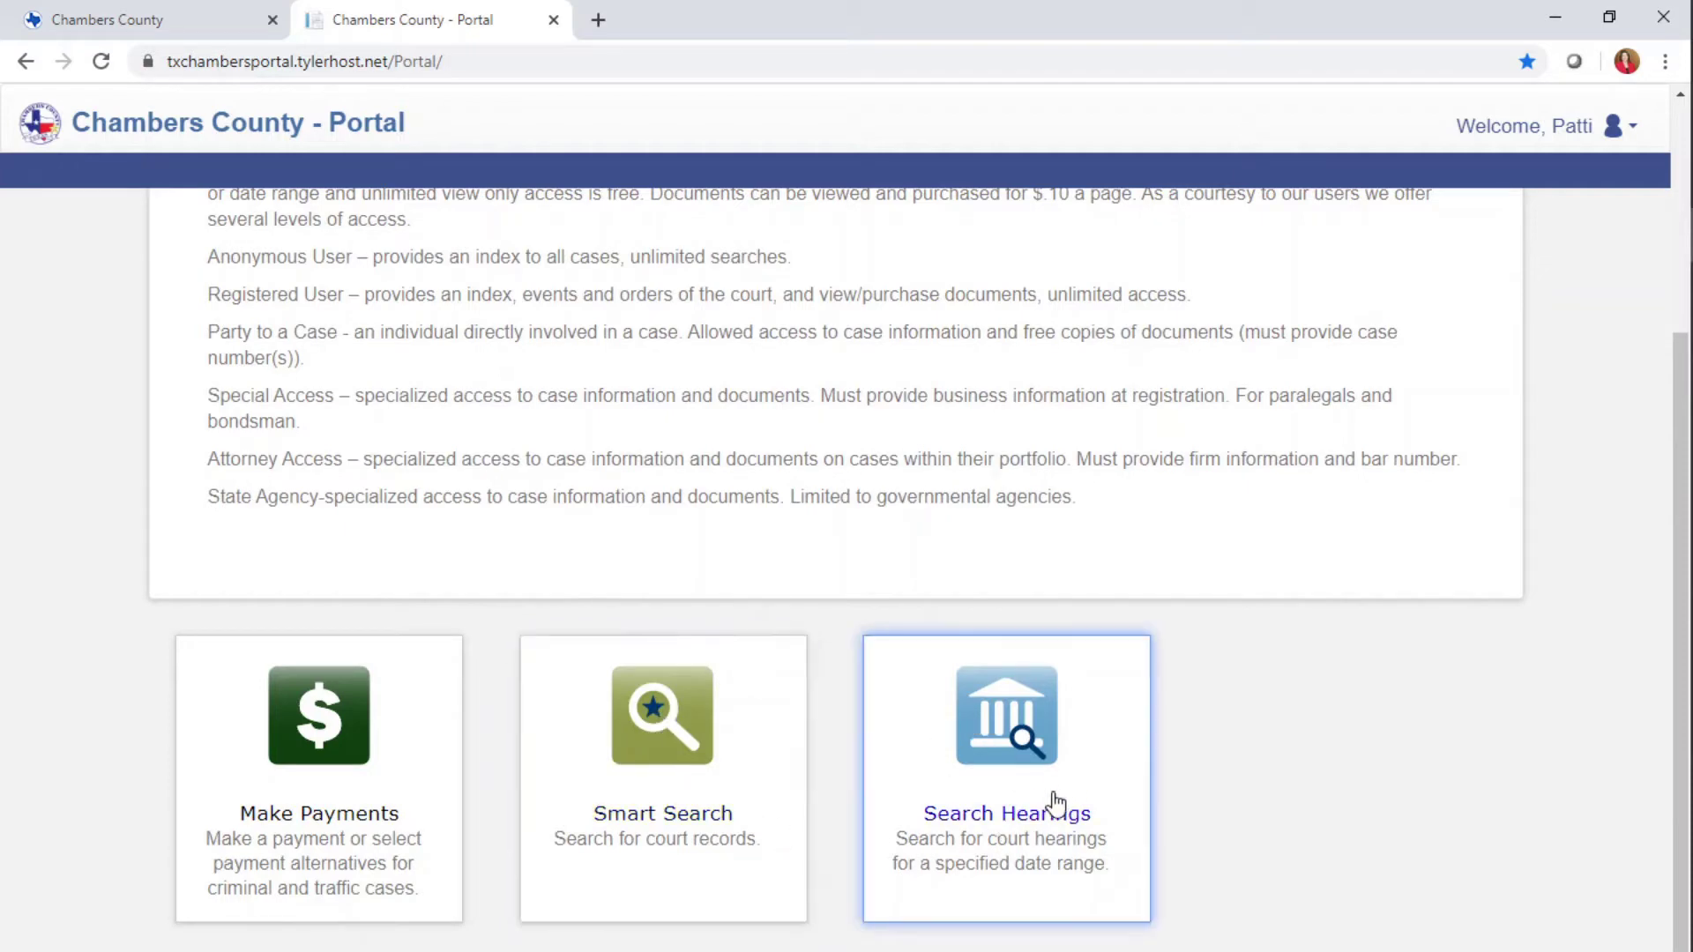
# Step: Set up a hearing search in District Courts for Civil and Family Dockets by Case Number, entering the case number
pyautogui.click(1005, 707)
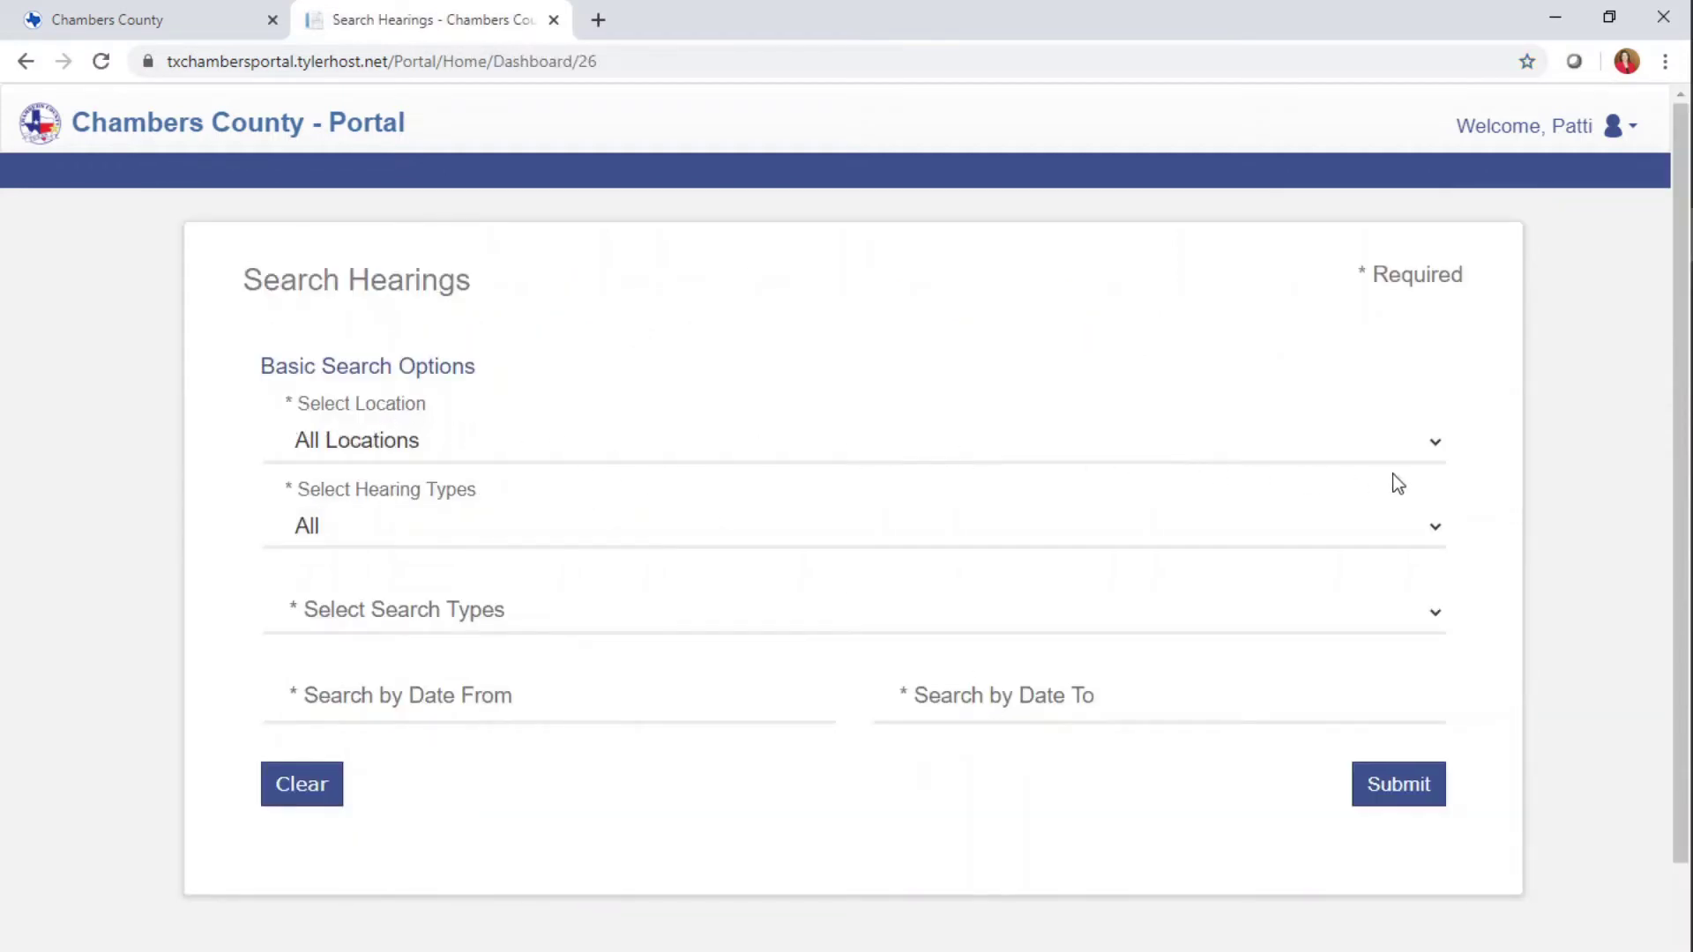
pyautogui.click(1438, 444)
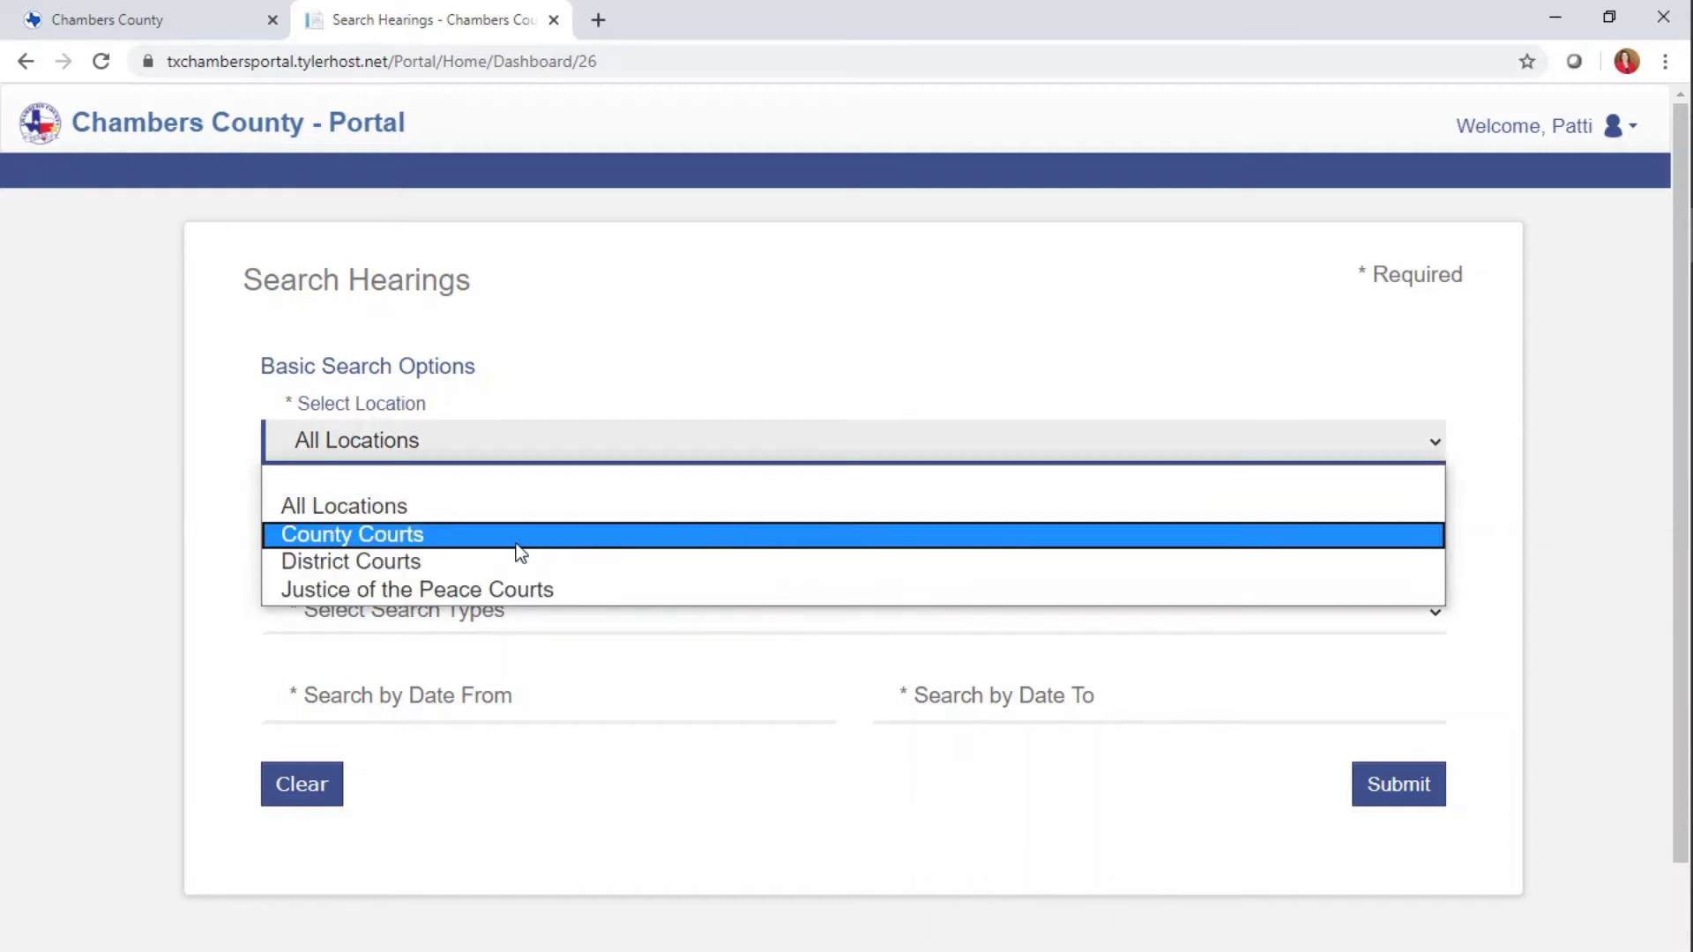
pyautogui.click(408, 563)
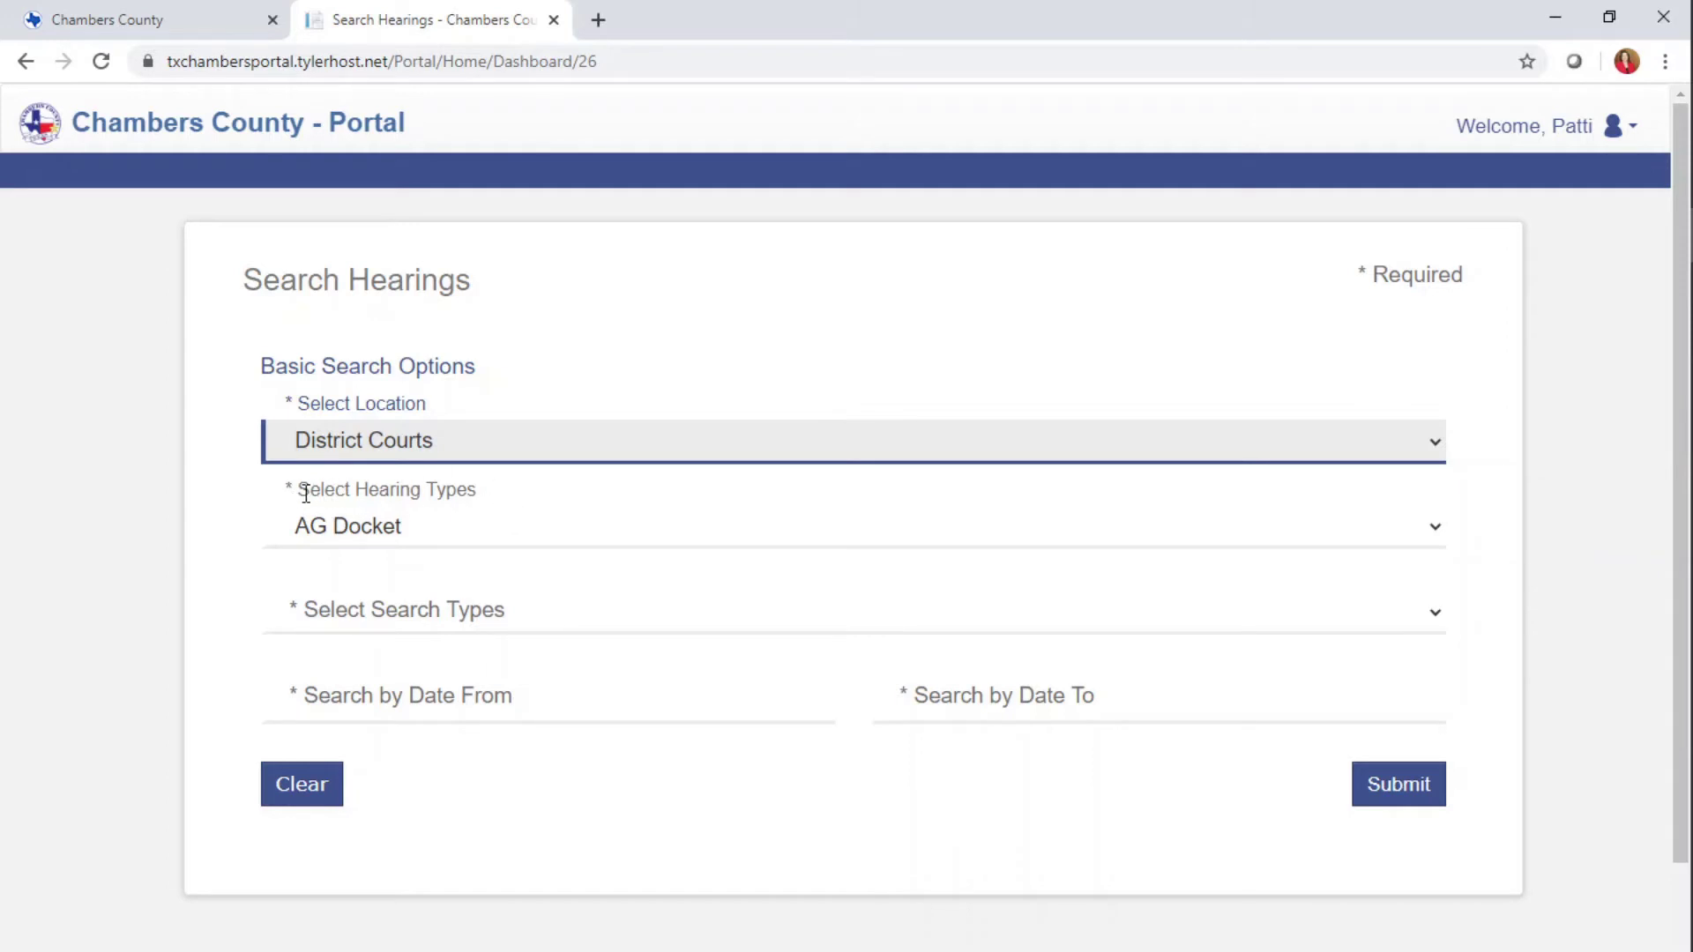
pyautogui.click(1436, 529)
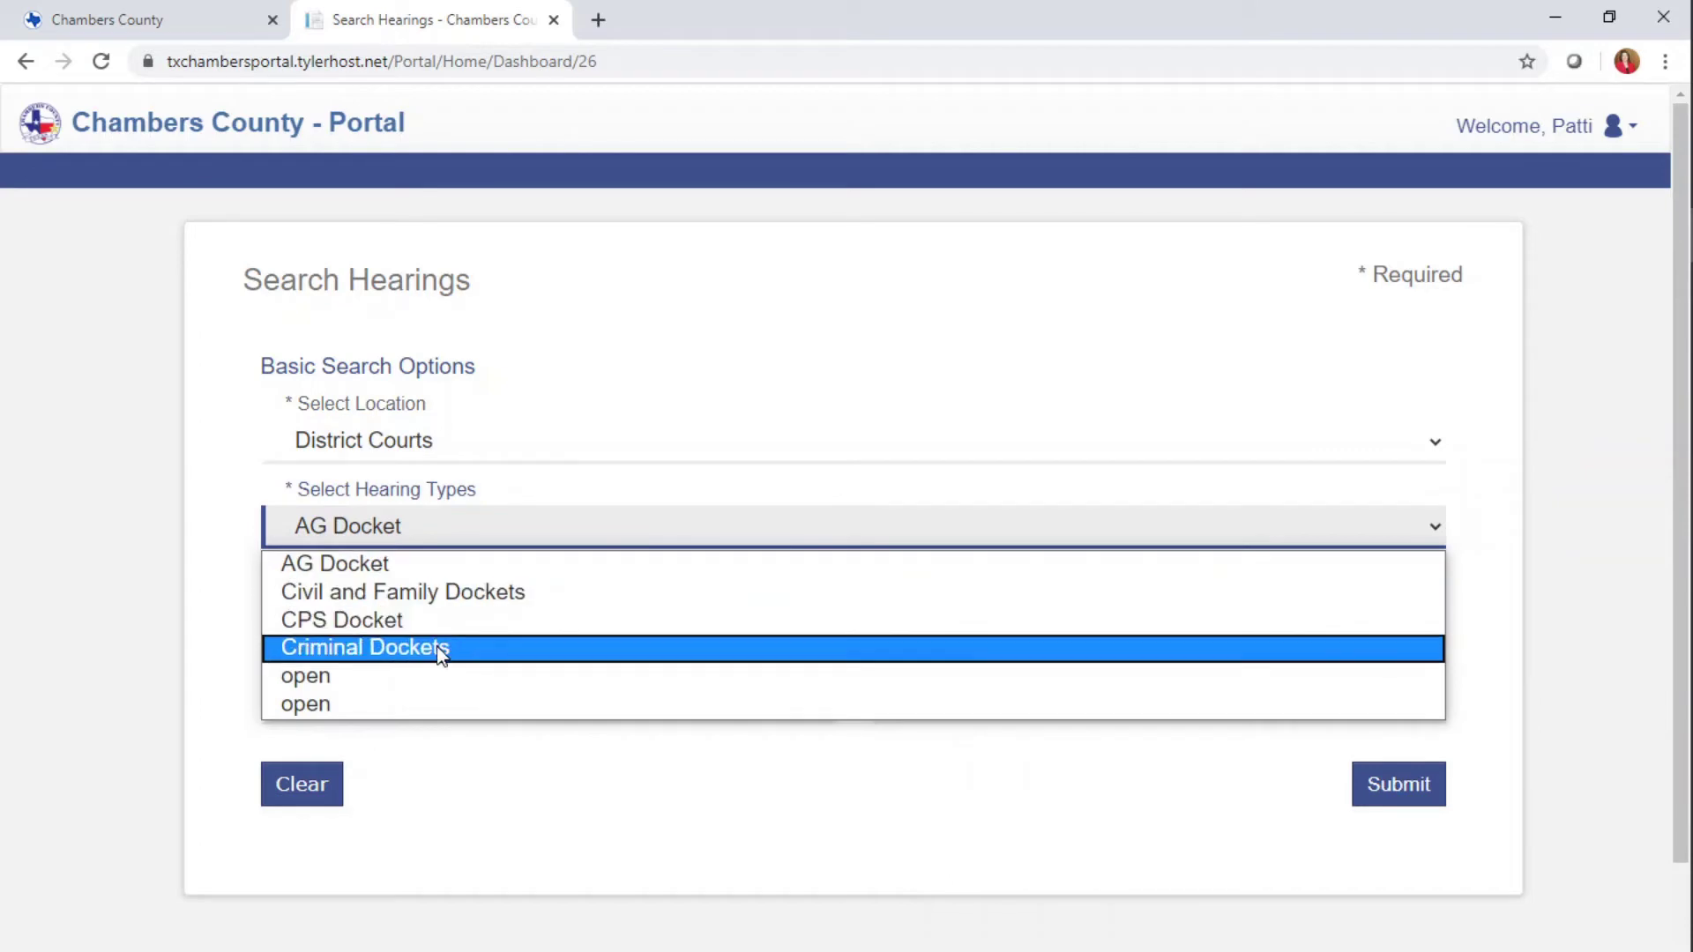
pyautogui.click(496, 596)
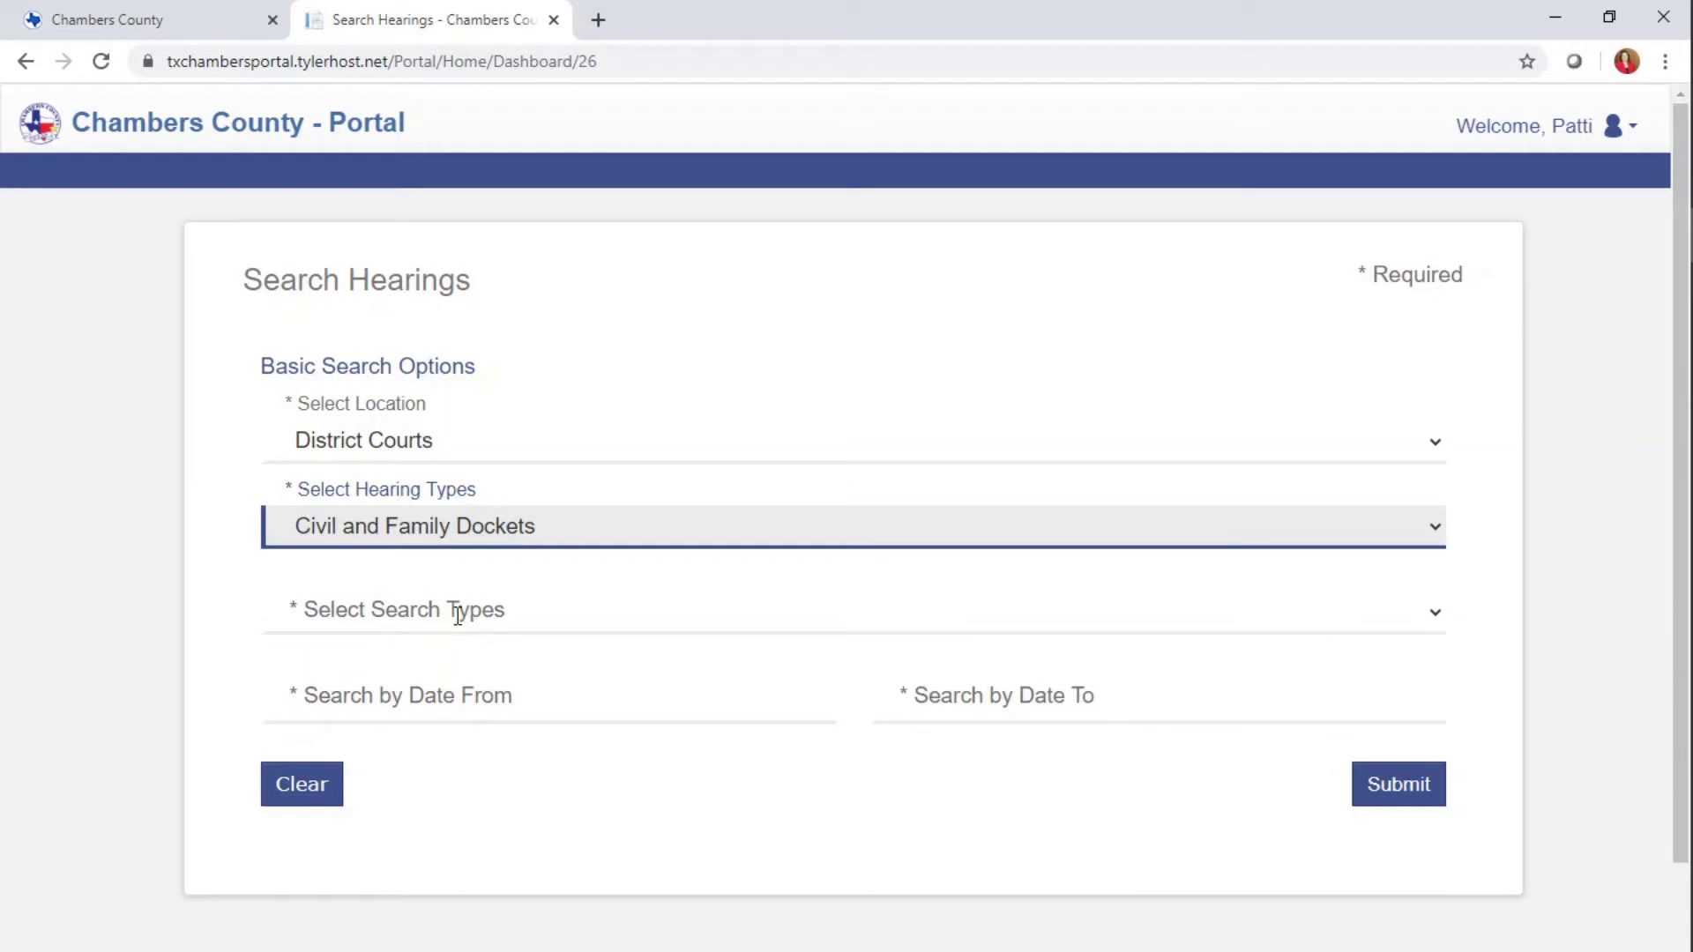
pyautogui.click(1438, 622)
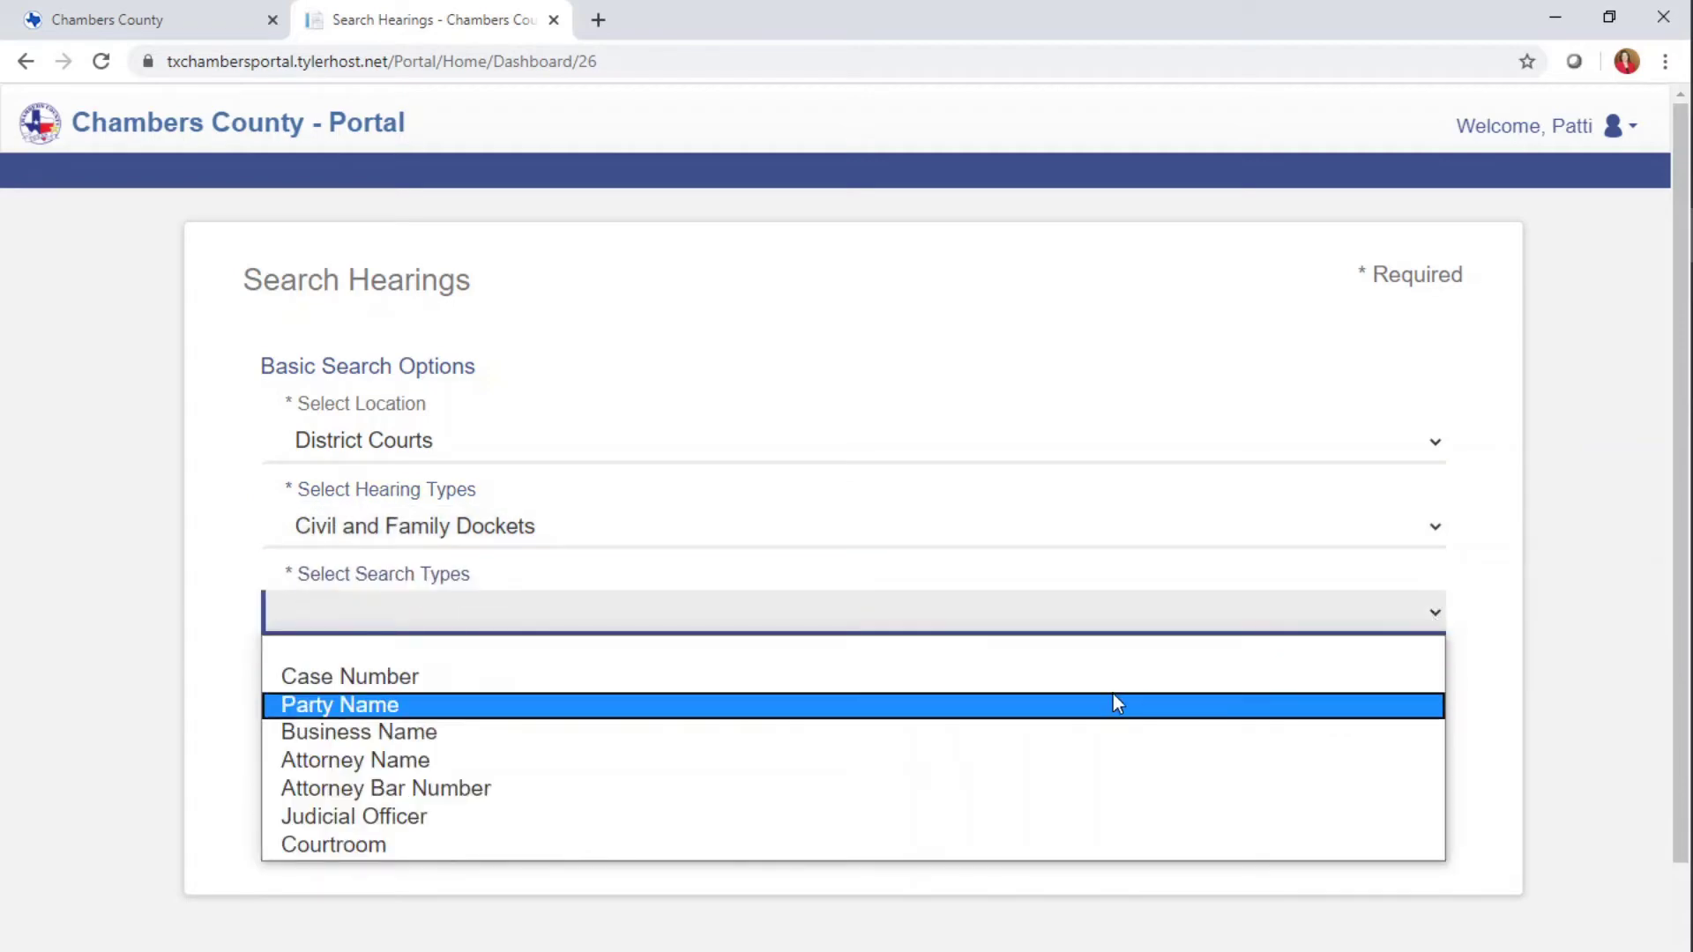
pyautogui.click(416, 681)
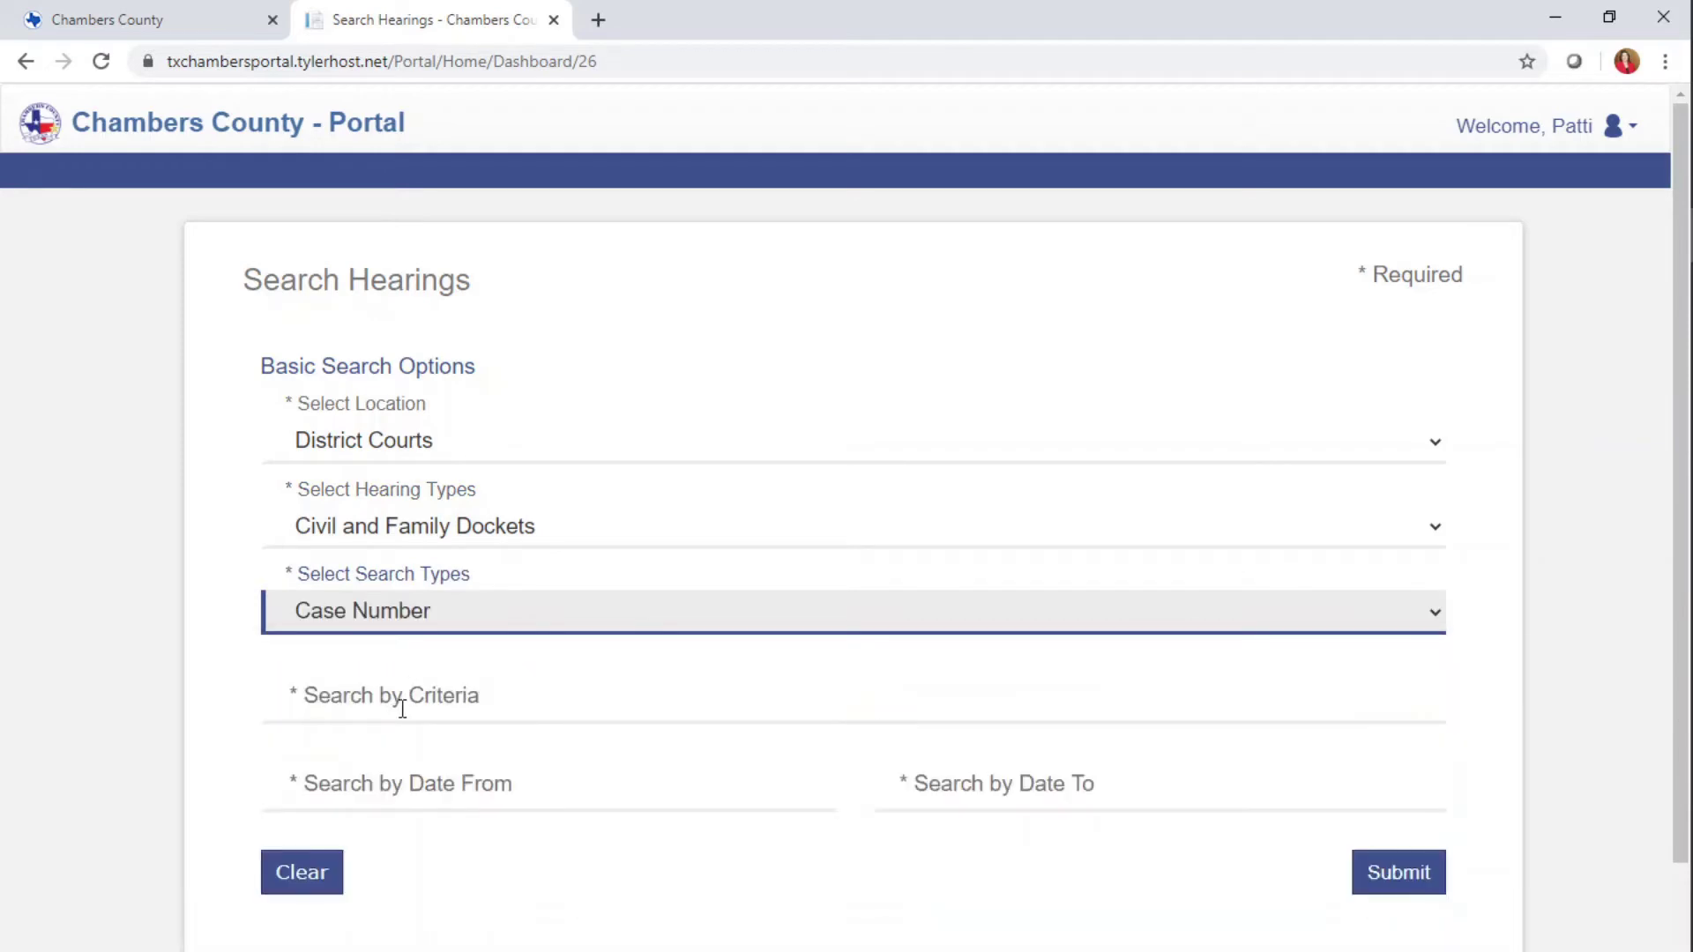
pyautogui.click(404, 705)
pyautogui.write('1')
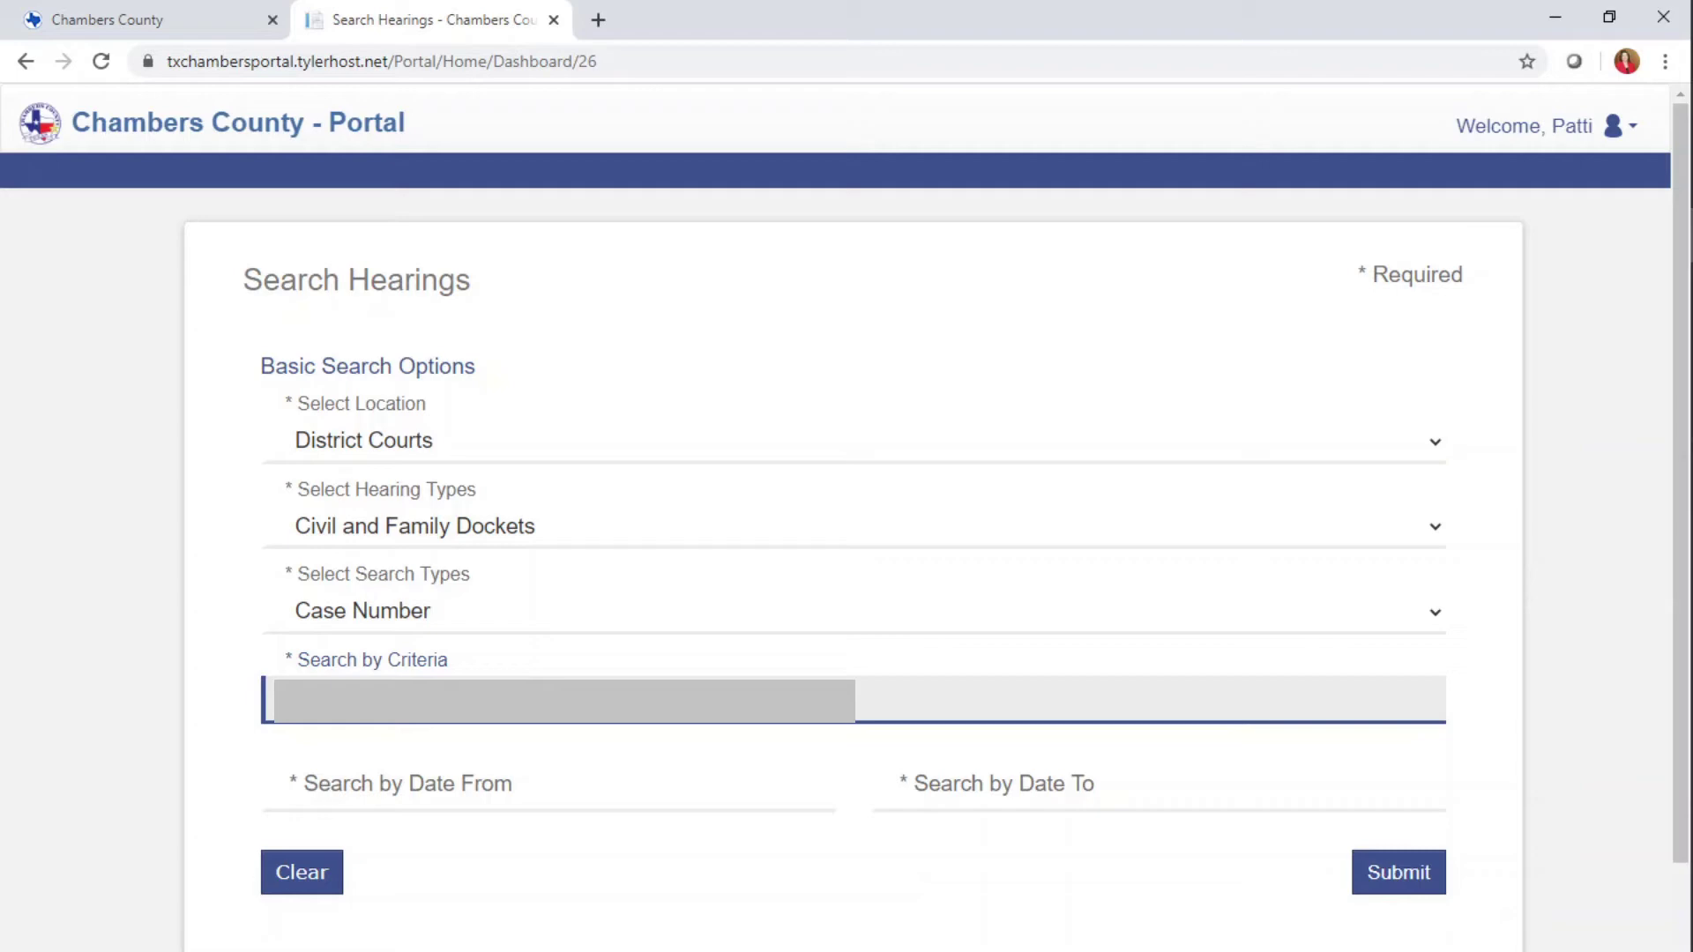
# Step: Set the date range to 05/06/2020 through 07/31/2020 and submit the search
pyautogui.click(473, 775)
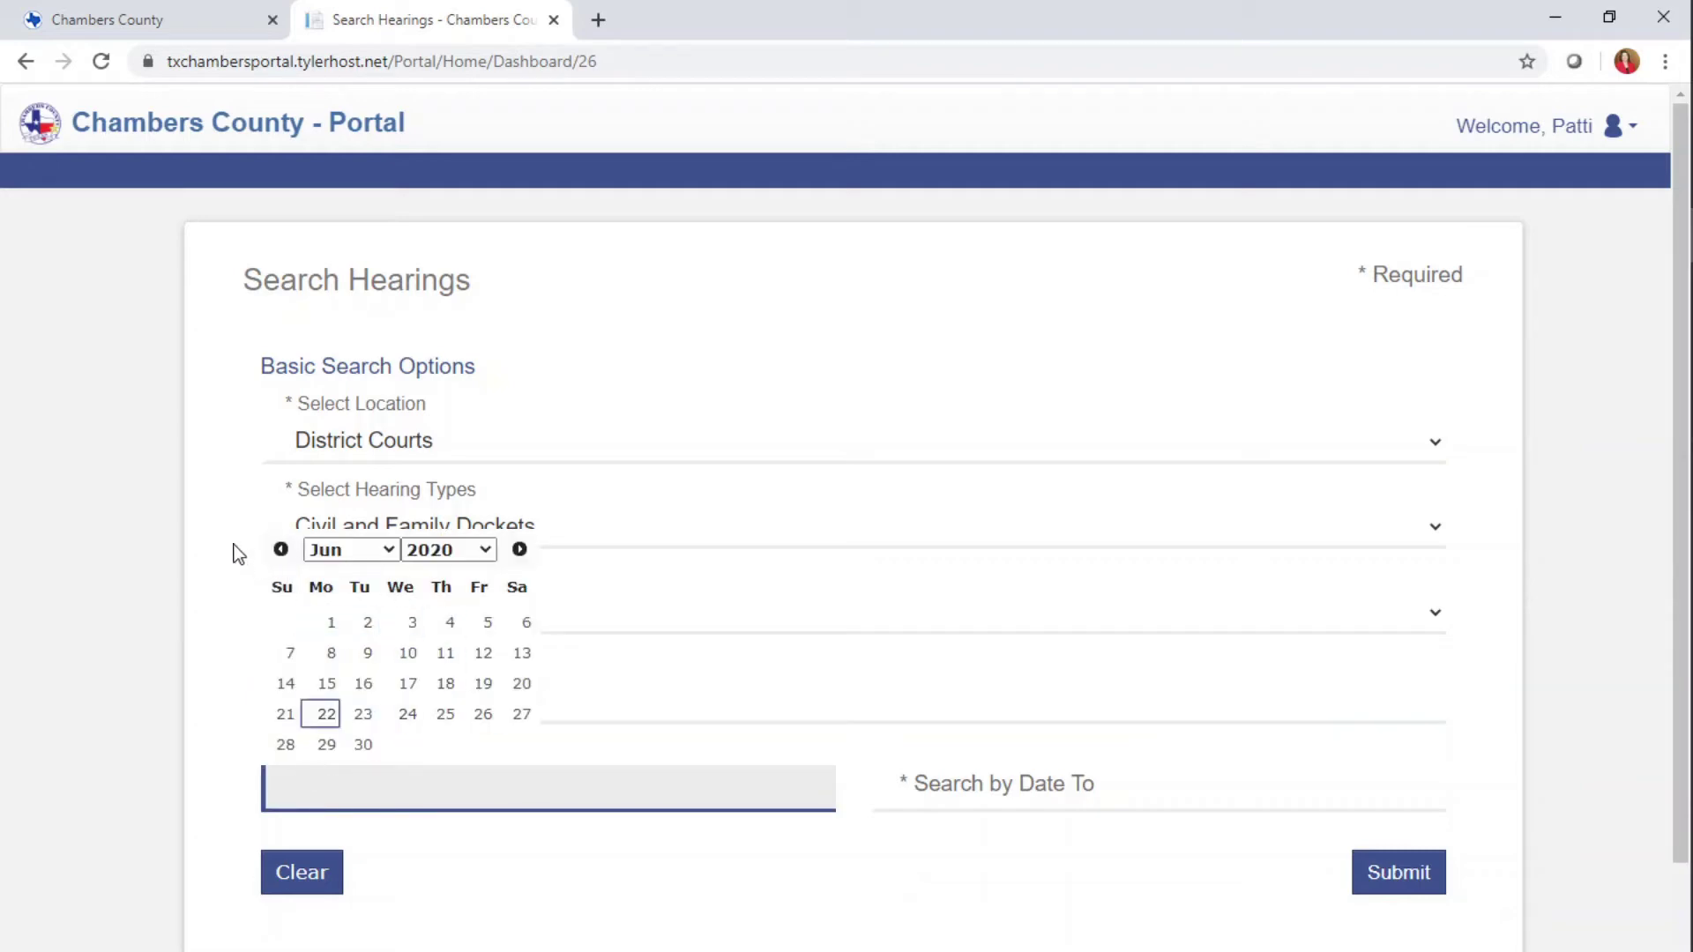
pyautogui.click(281, 550)
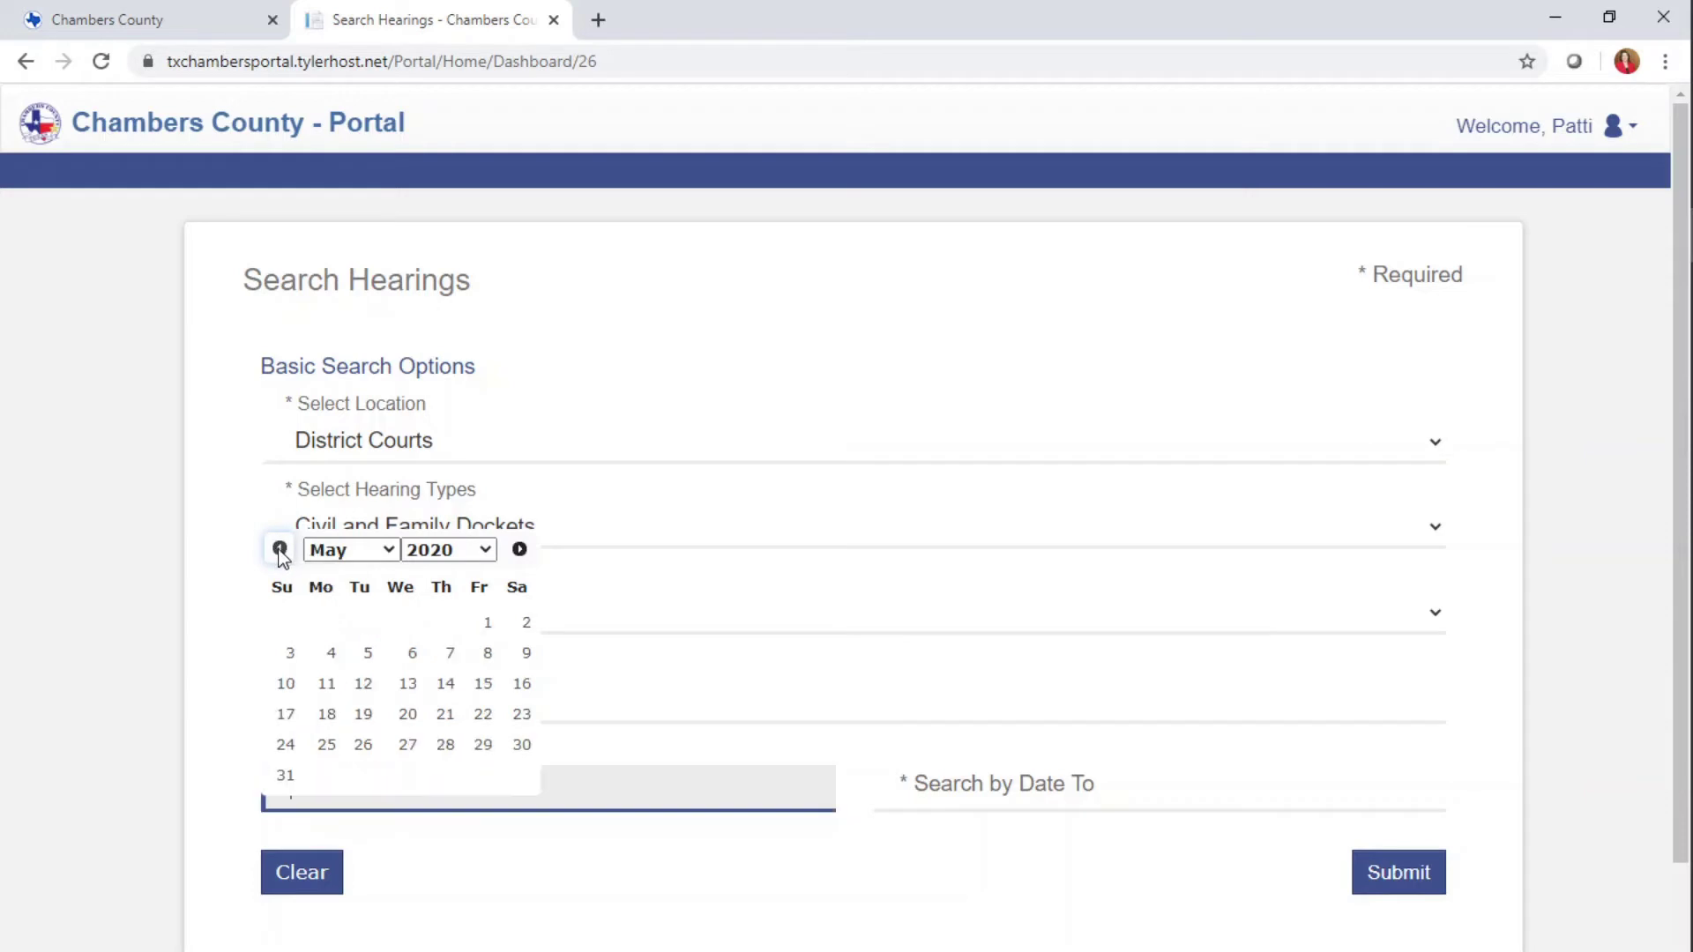
pyautogui.click(410, 653)
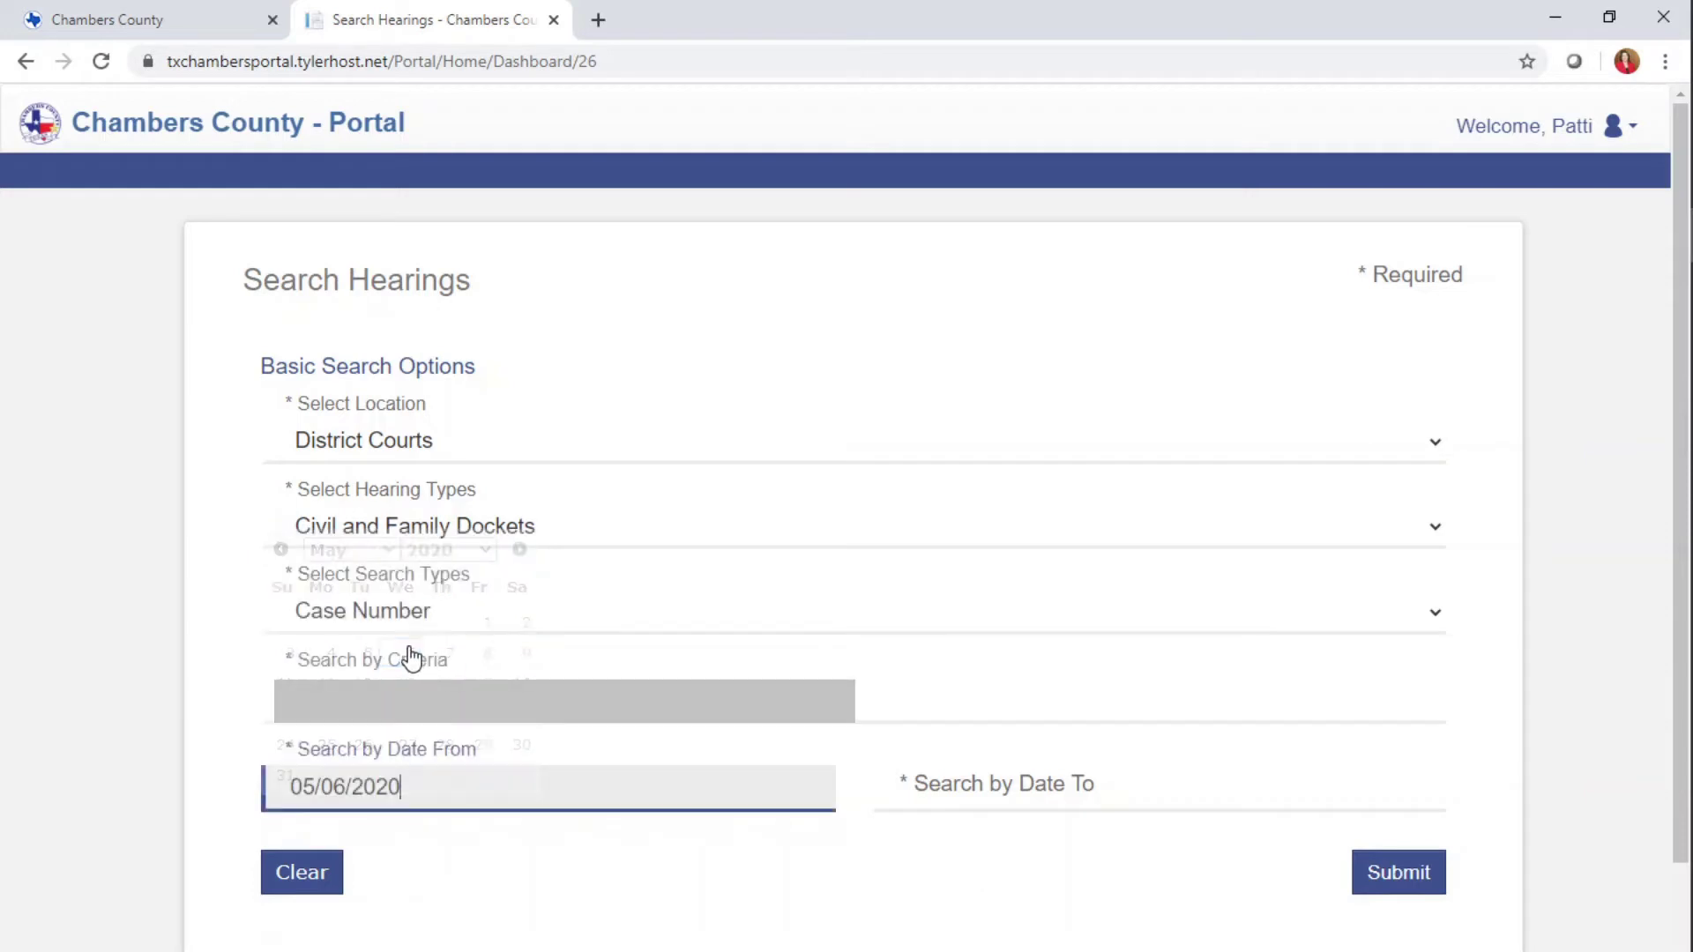
pyautogui.click(1093, 784)
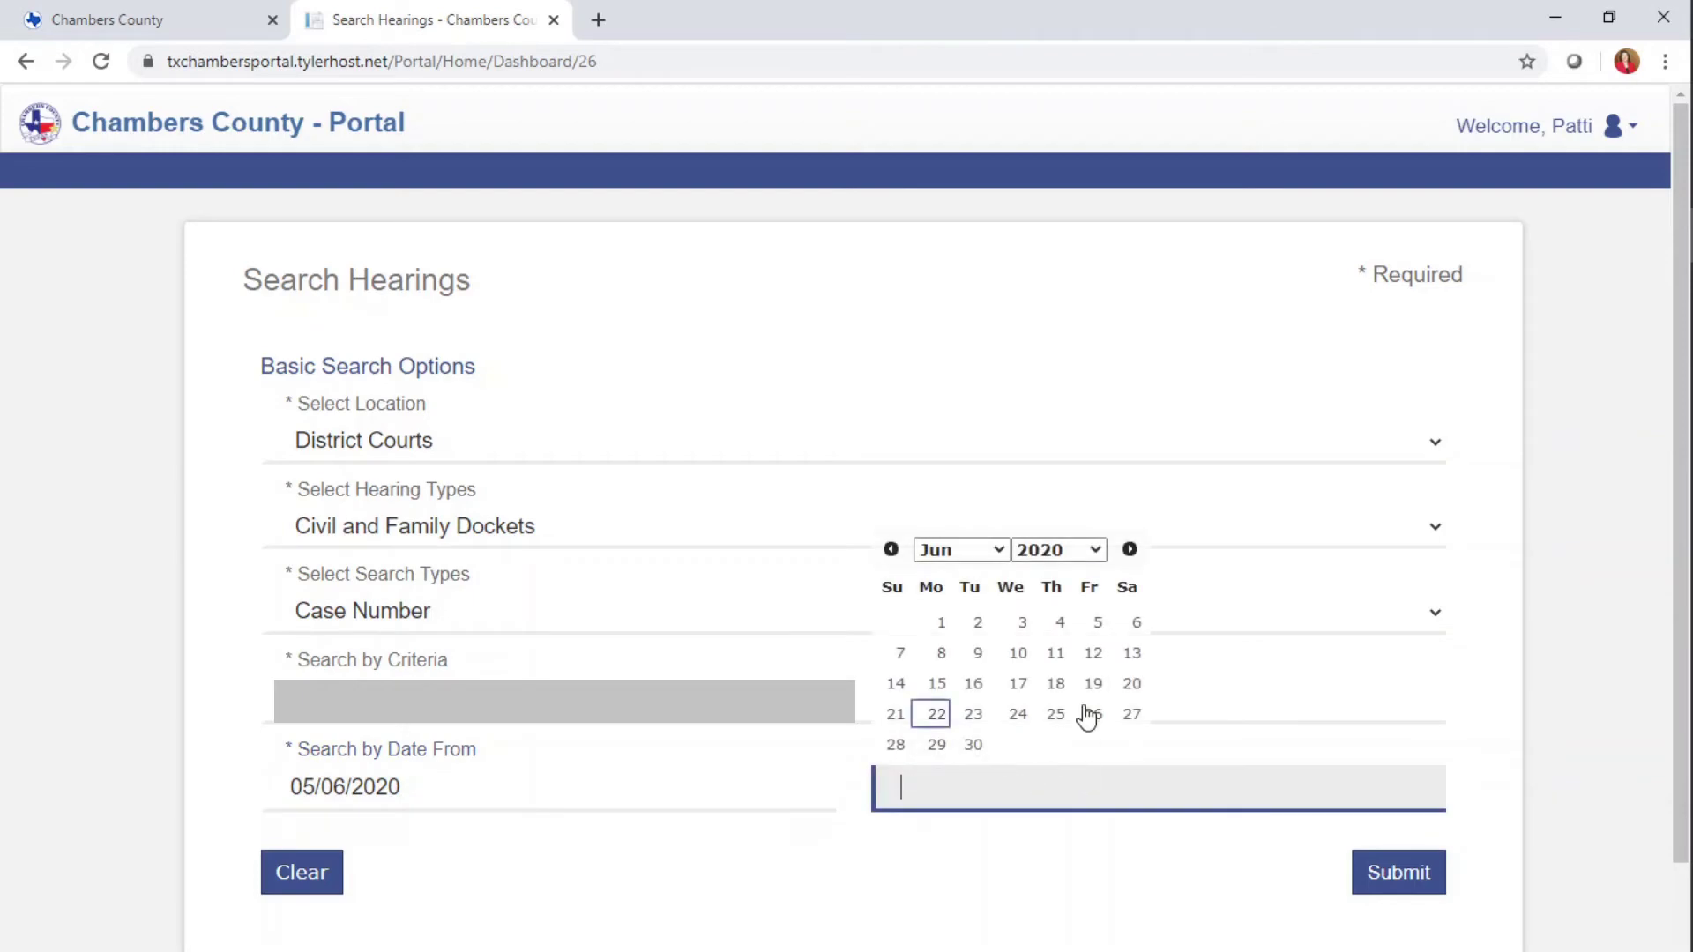
pyautogui.click(1008, 551)
pyautogui.click(971, 701)
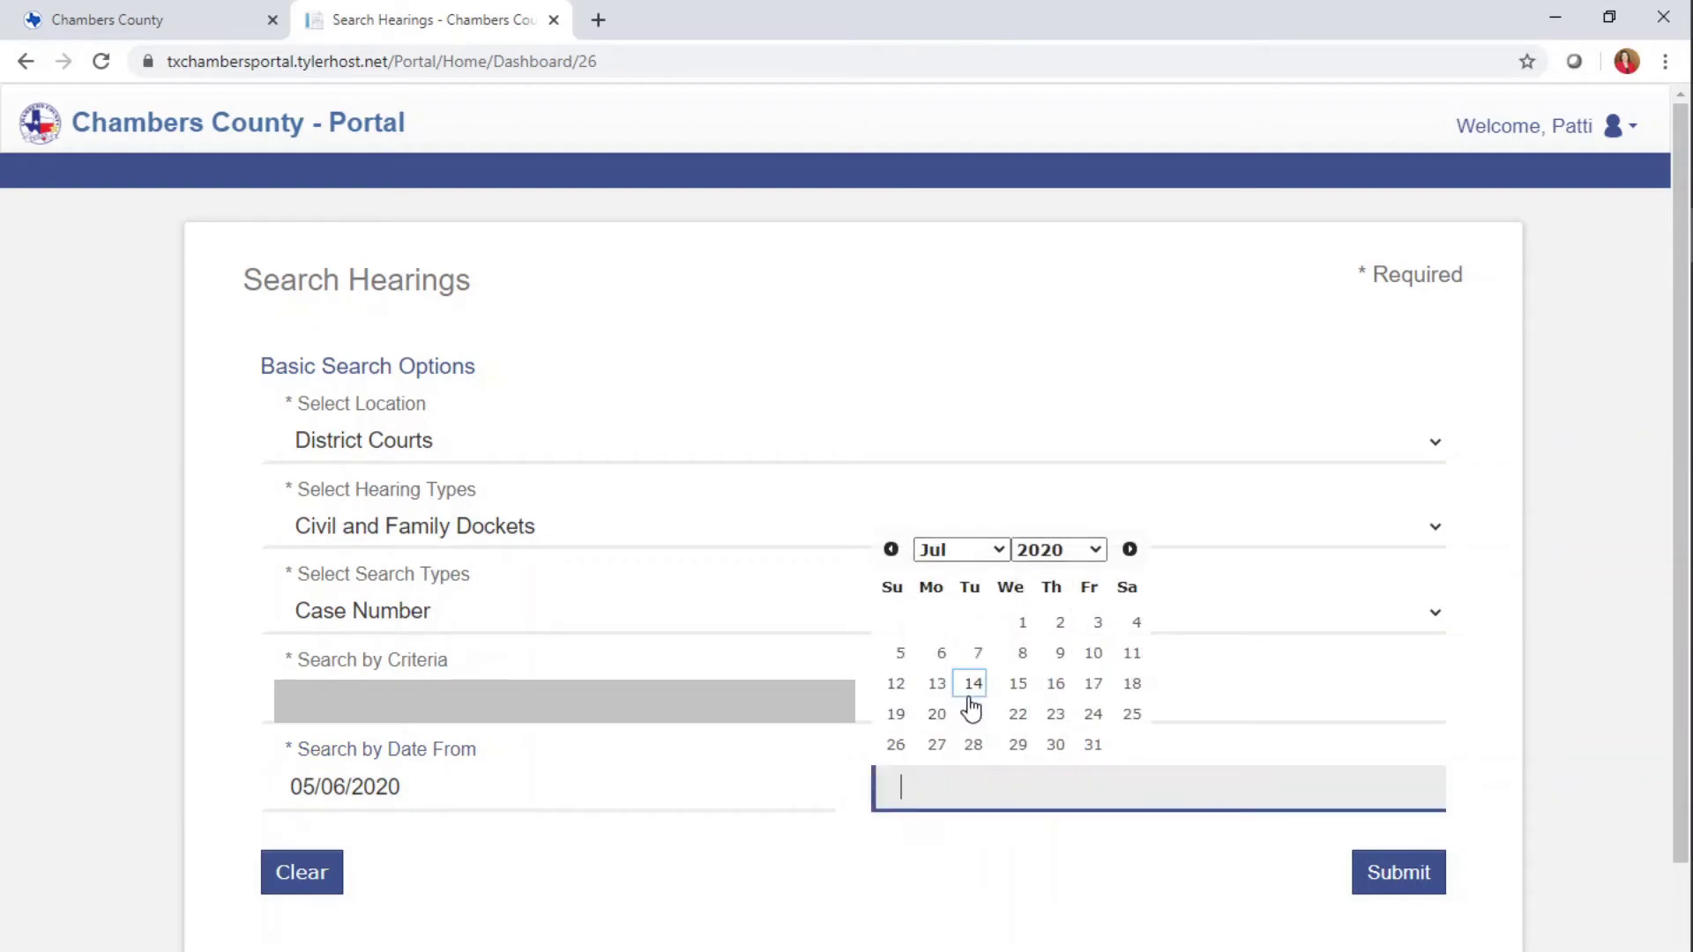
pyautogui.click(1092, 744)
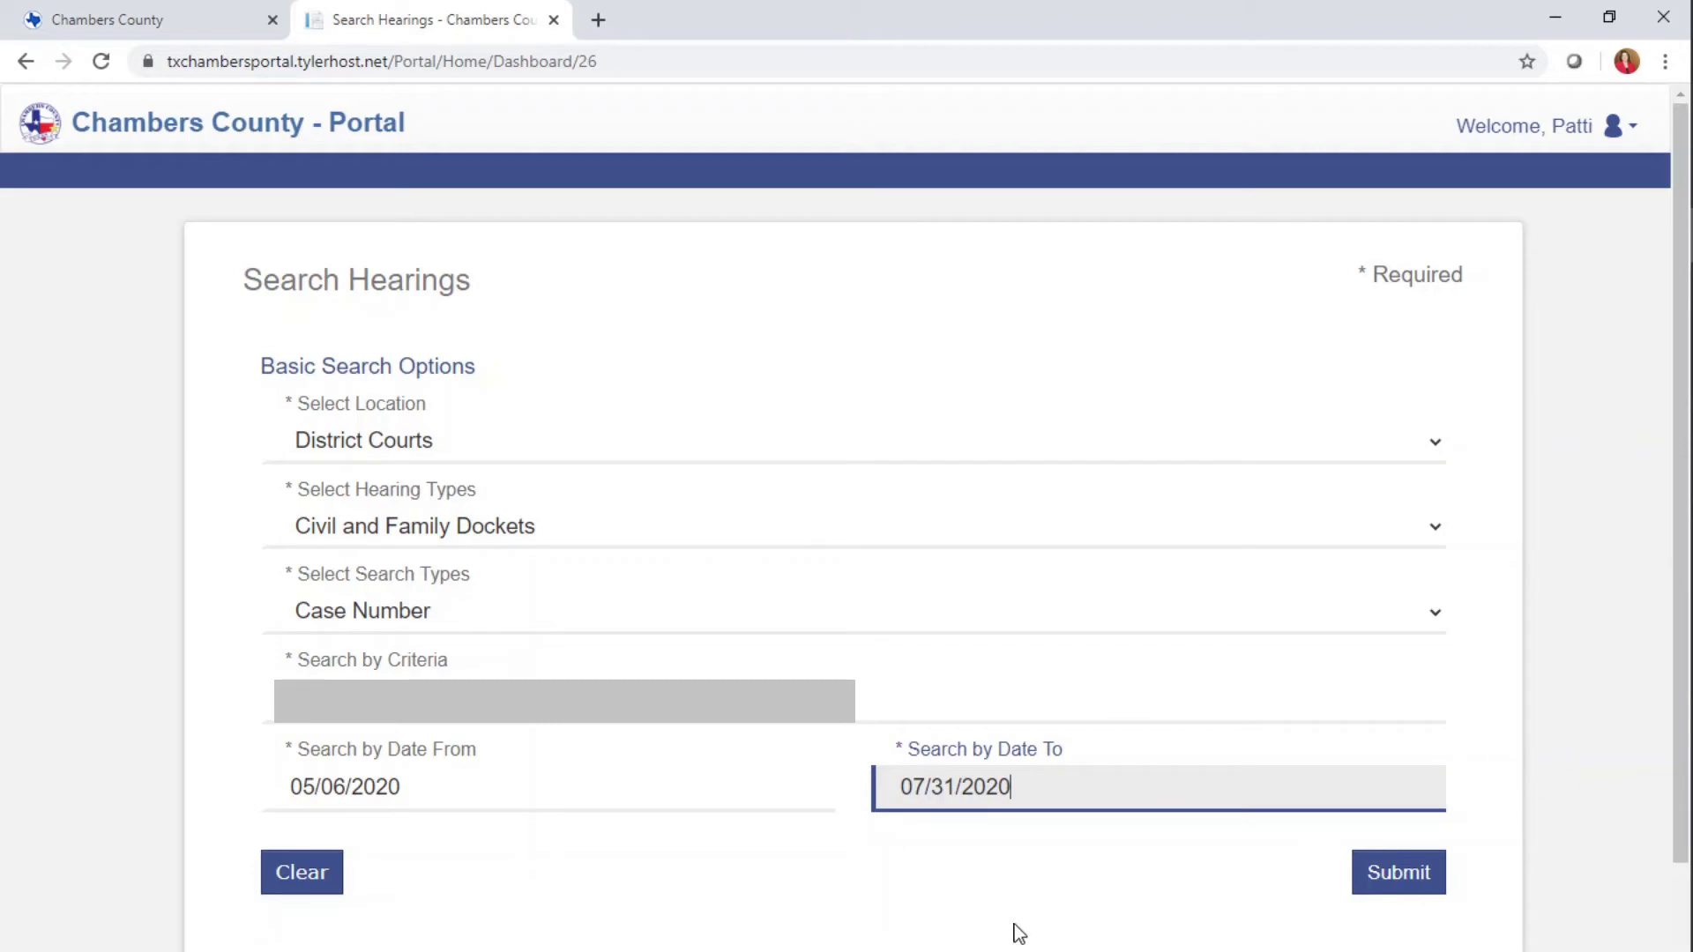
pyautogui.click(1388, 874)
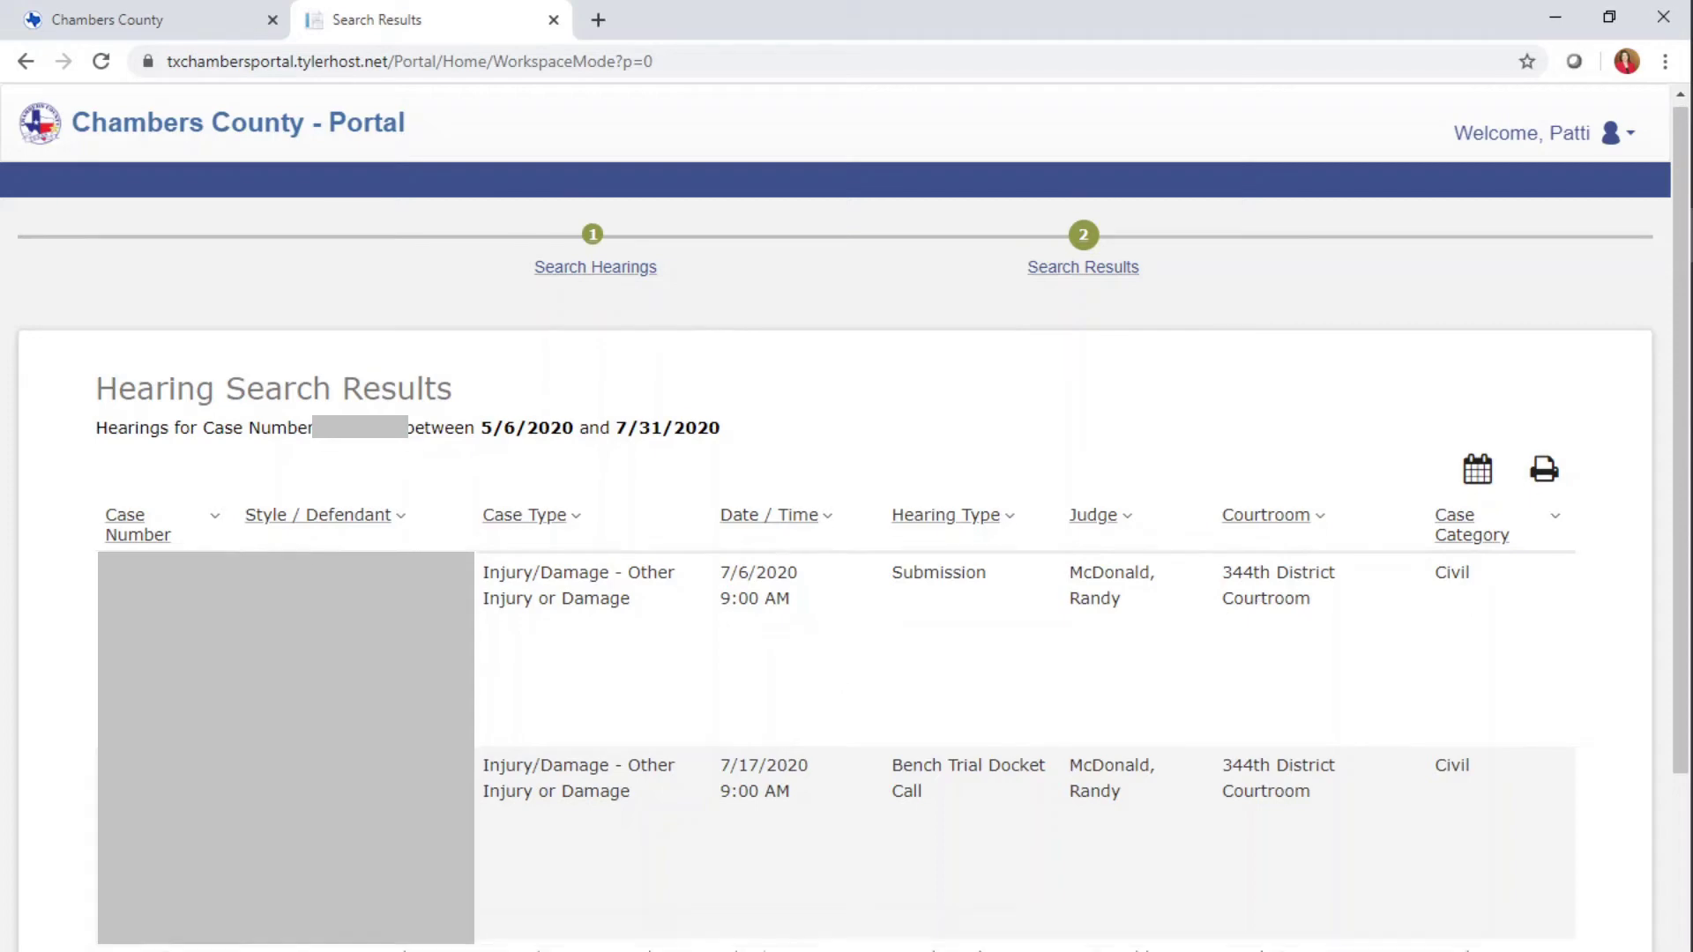
# Step: Scroll through the three Civil hearings for the case, including the 7/27/2020 Bench Trial
pyautogui.scroll(-4, 846, 573)
pyautogui.scroll(1, 559, 510)
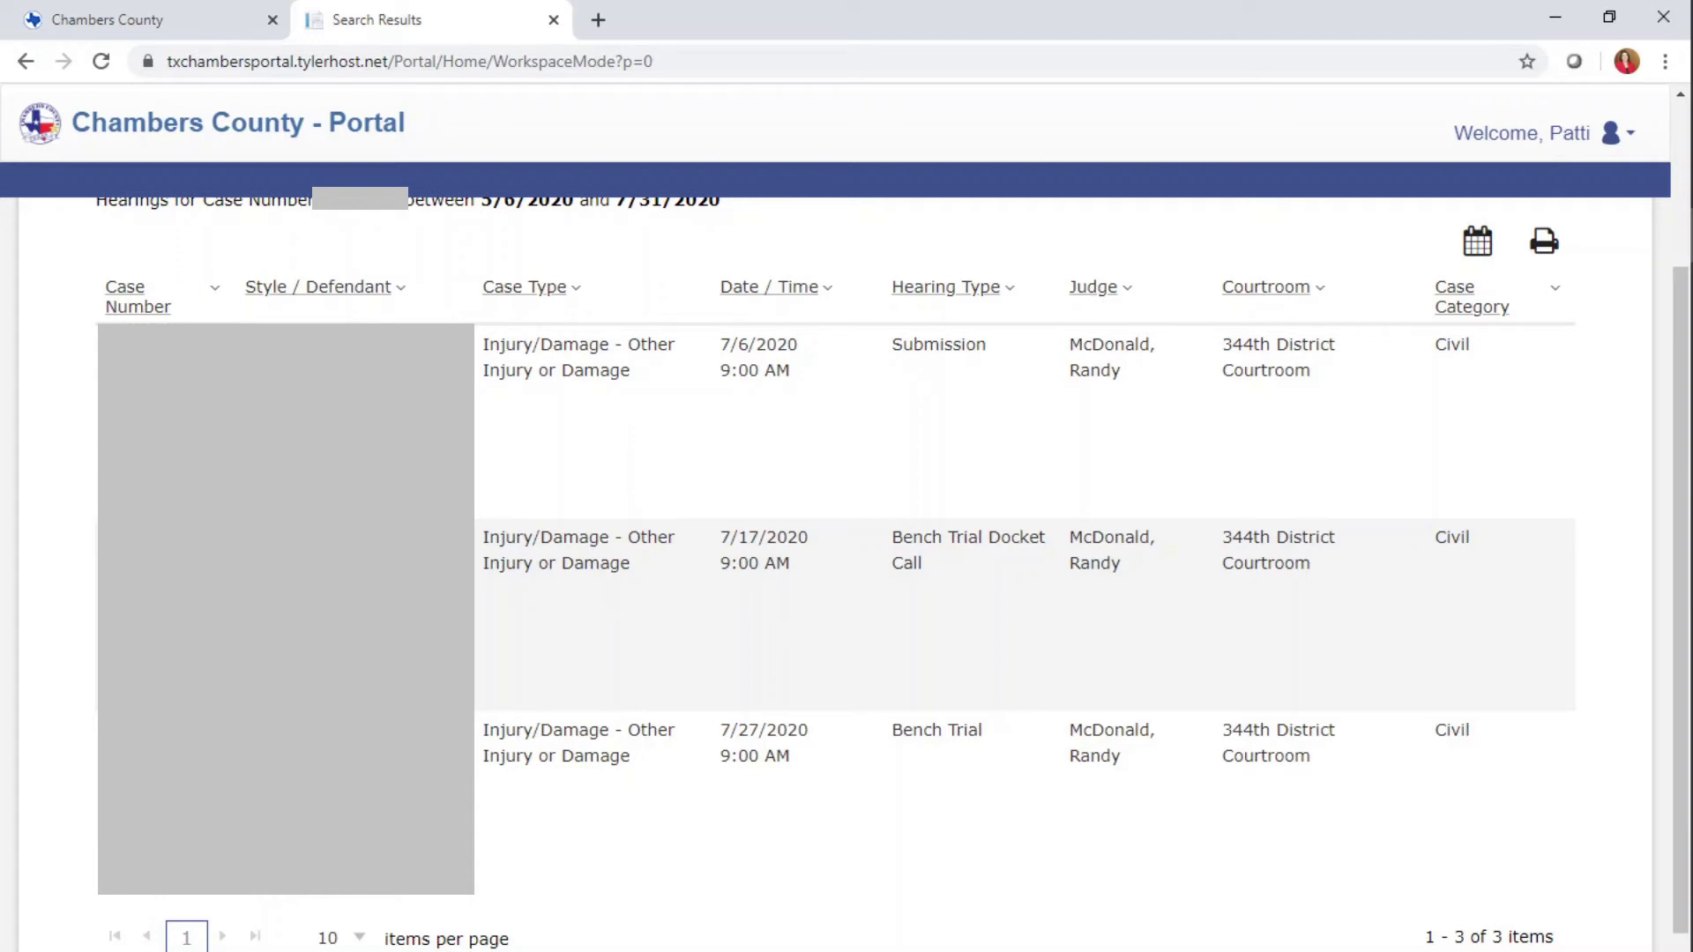
# Step: Review the first case's Register of Actions: 344th District Court injury/damage case filed 08/13/2010
pyautogui.click(141, 357)
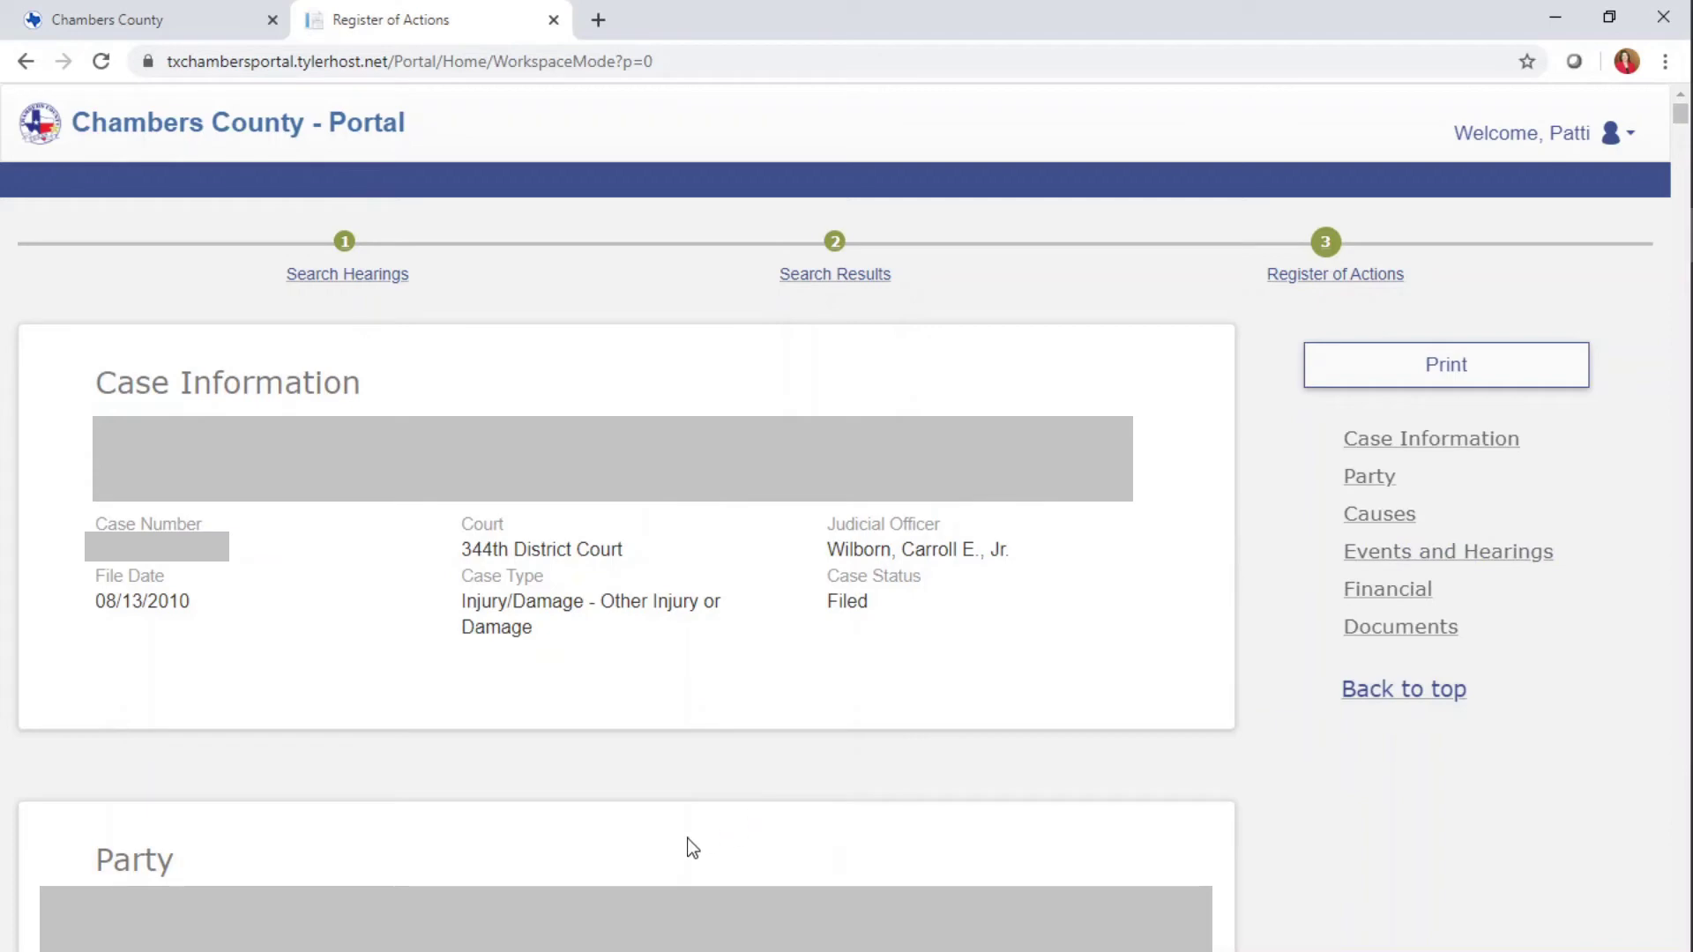
pyautogui.scroll(-8, 707, 839)
pyautogui.scroll(-10, 626, 573)
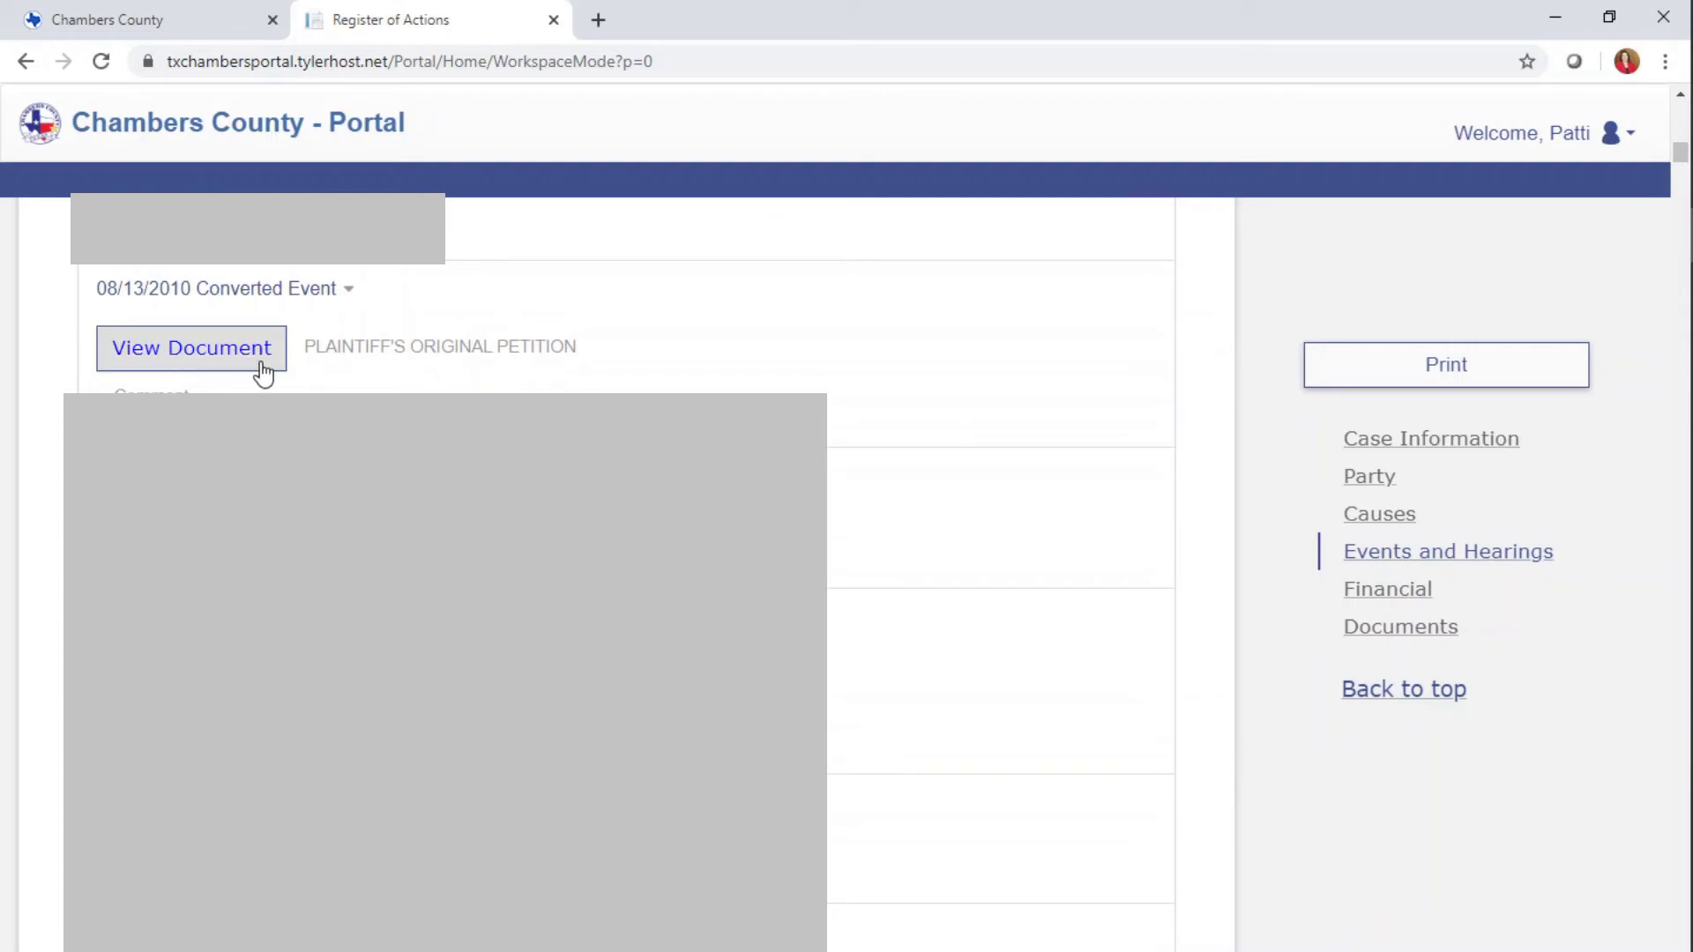
pyautogui.click(191, 348)
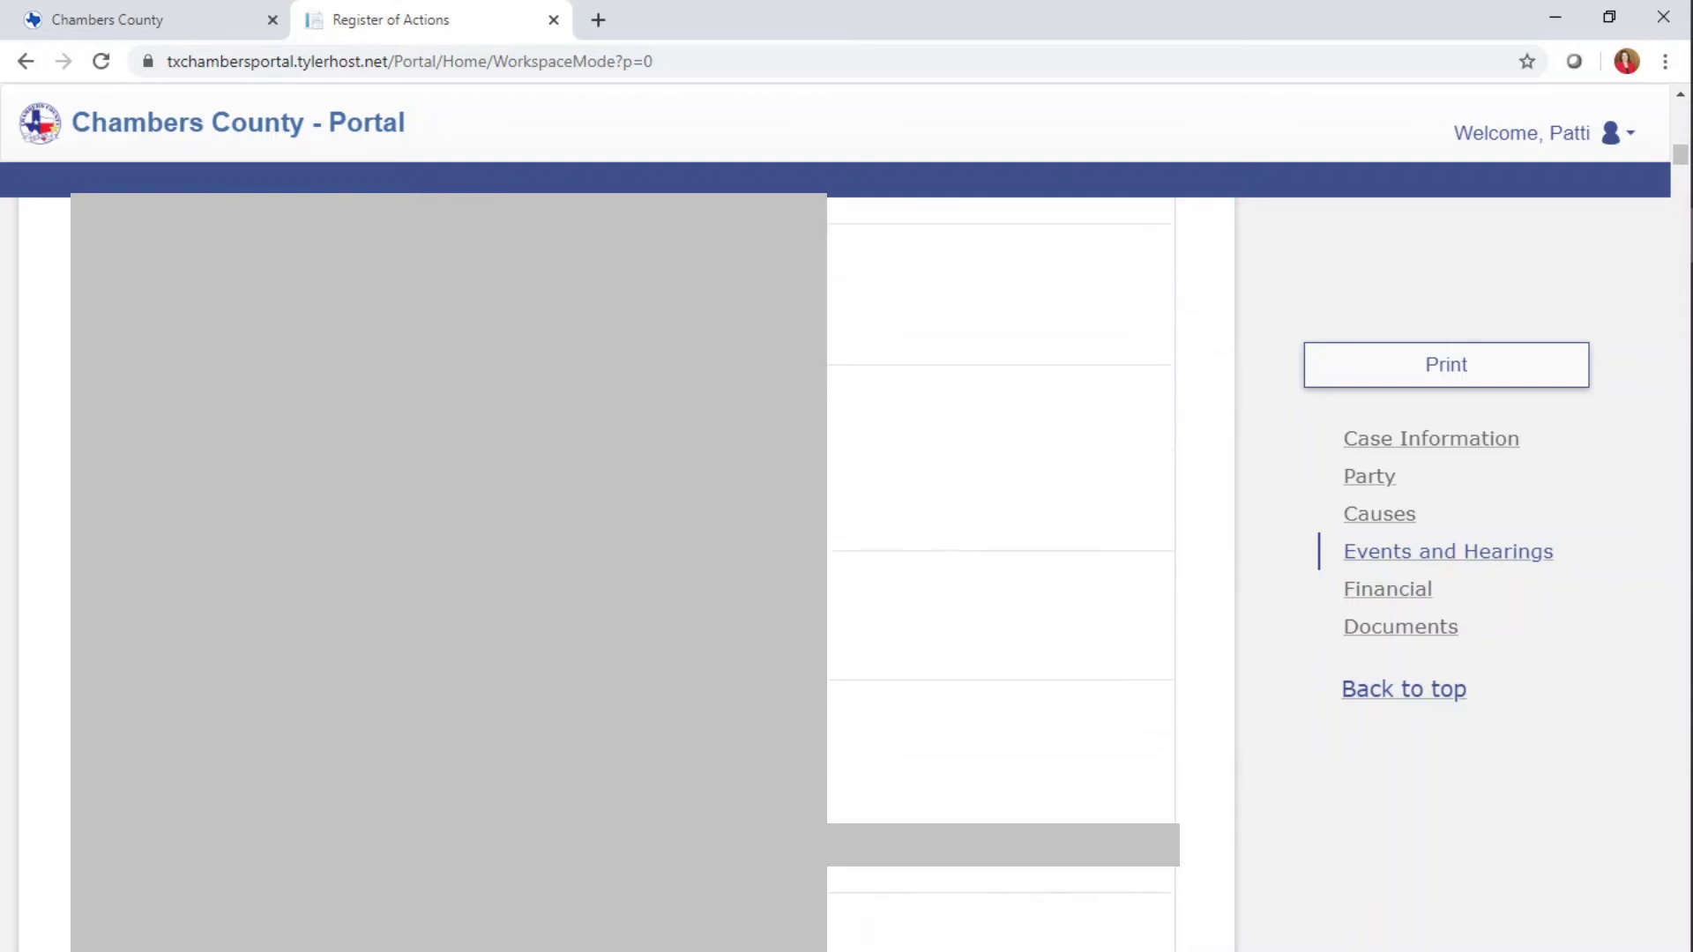
pyautogui.scroll(5, 617, 573)
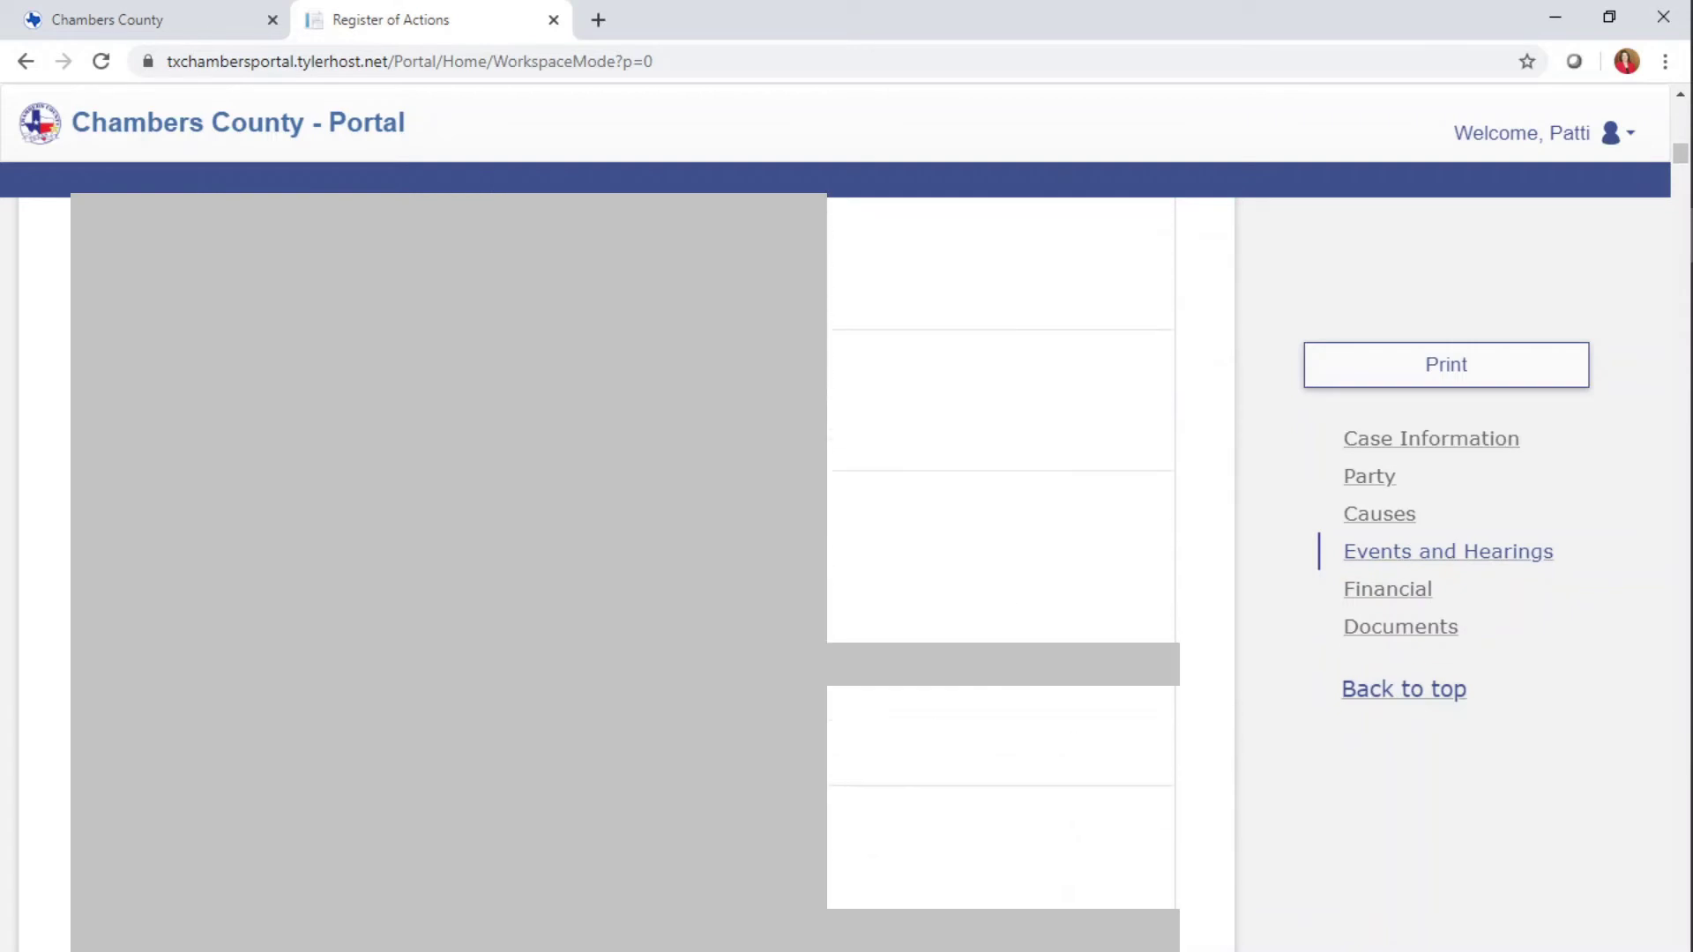
pyautogui.scroll(5, 503, 529)
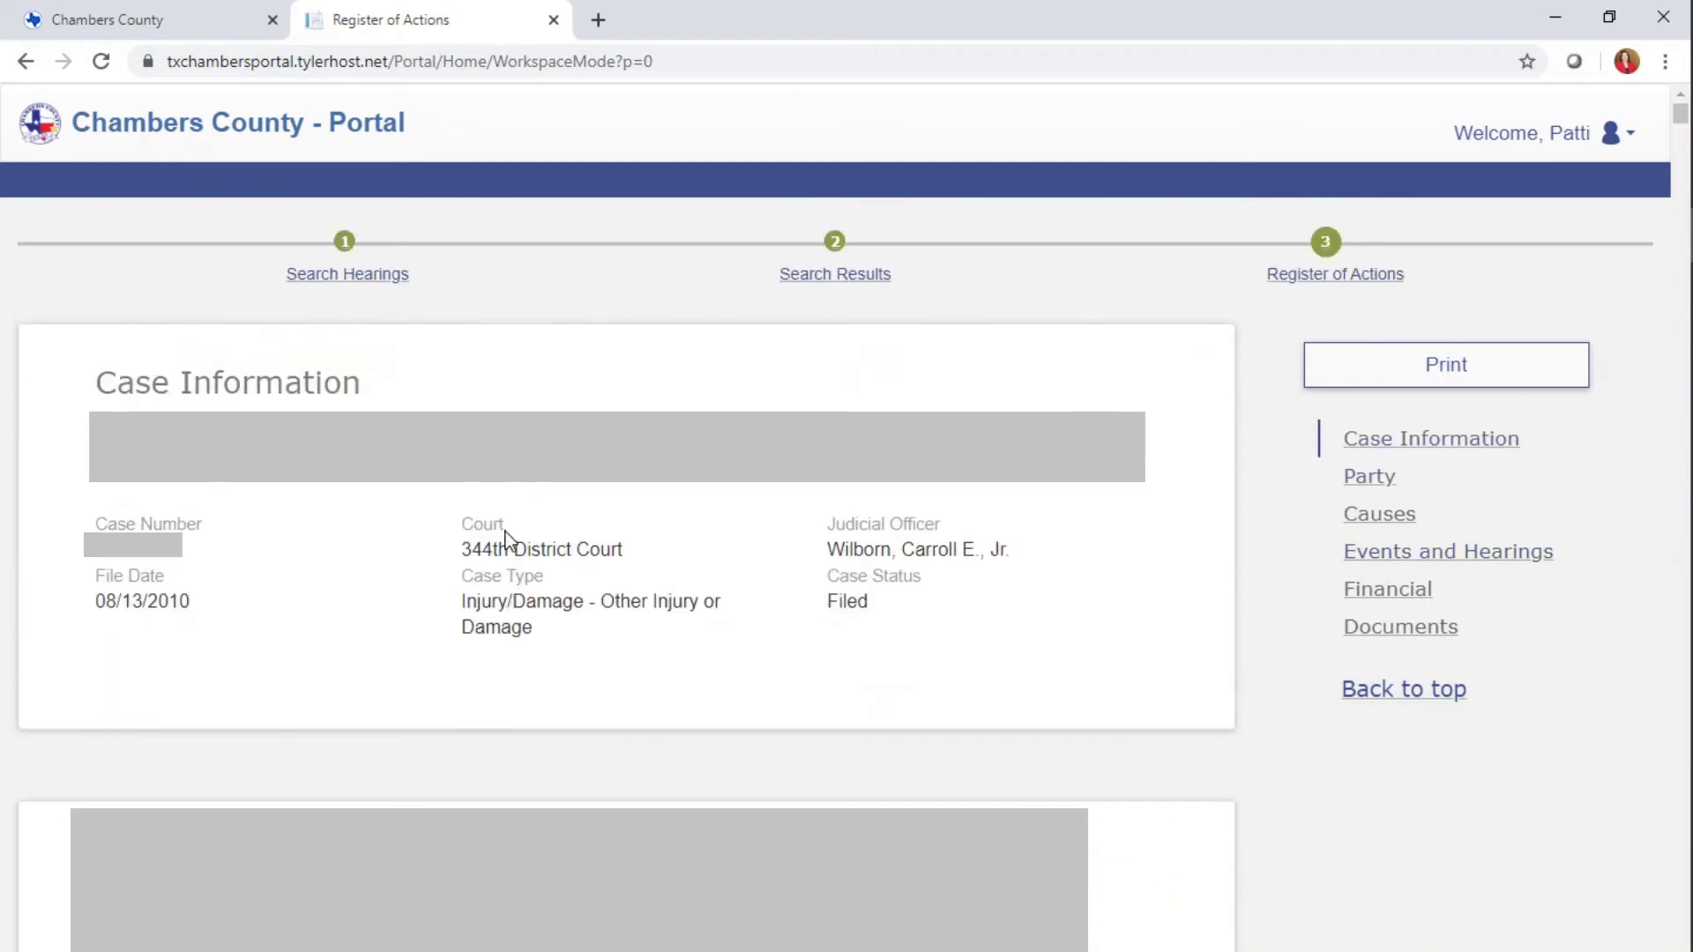
# Step: Return to the hearing search form and change the search type to Attorney Name
pyautogui.click(804, 284)
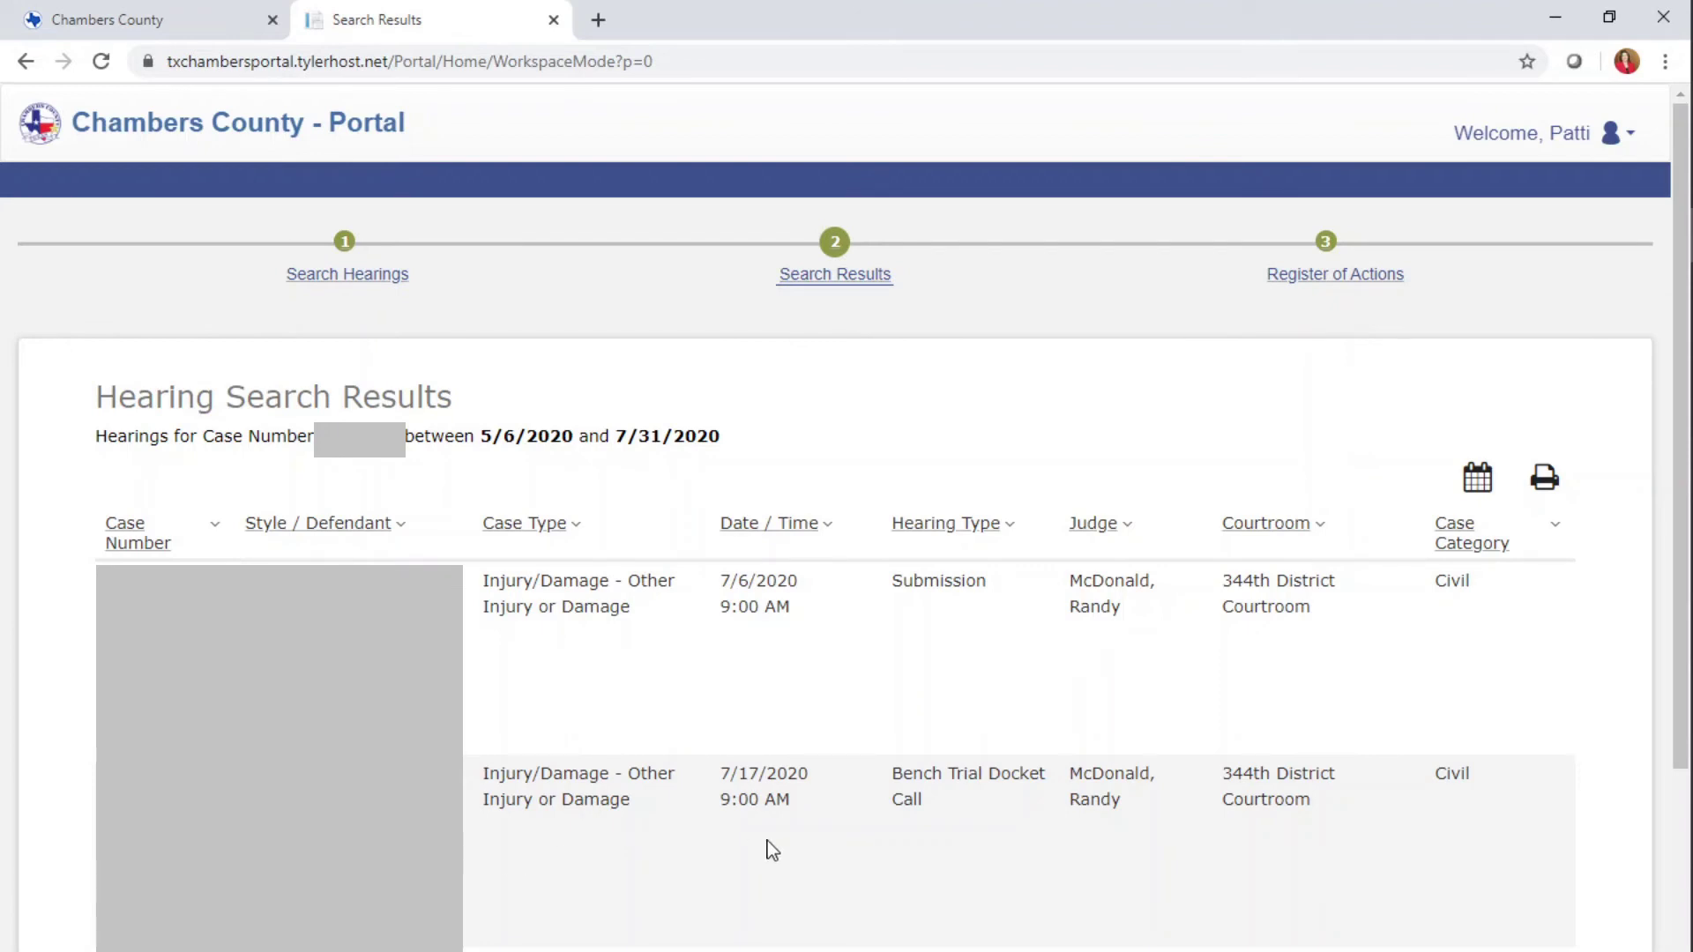
pyautogui.click(324, 280)
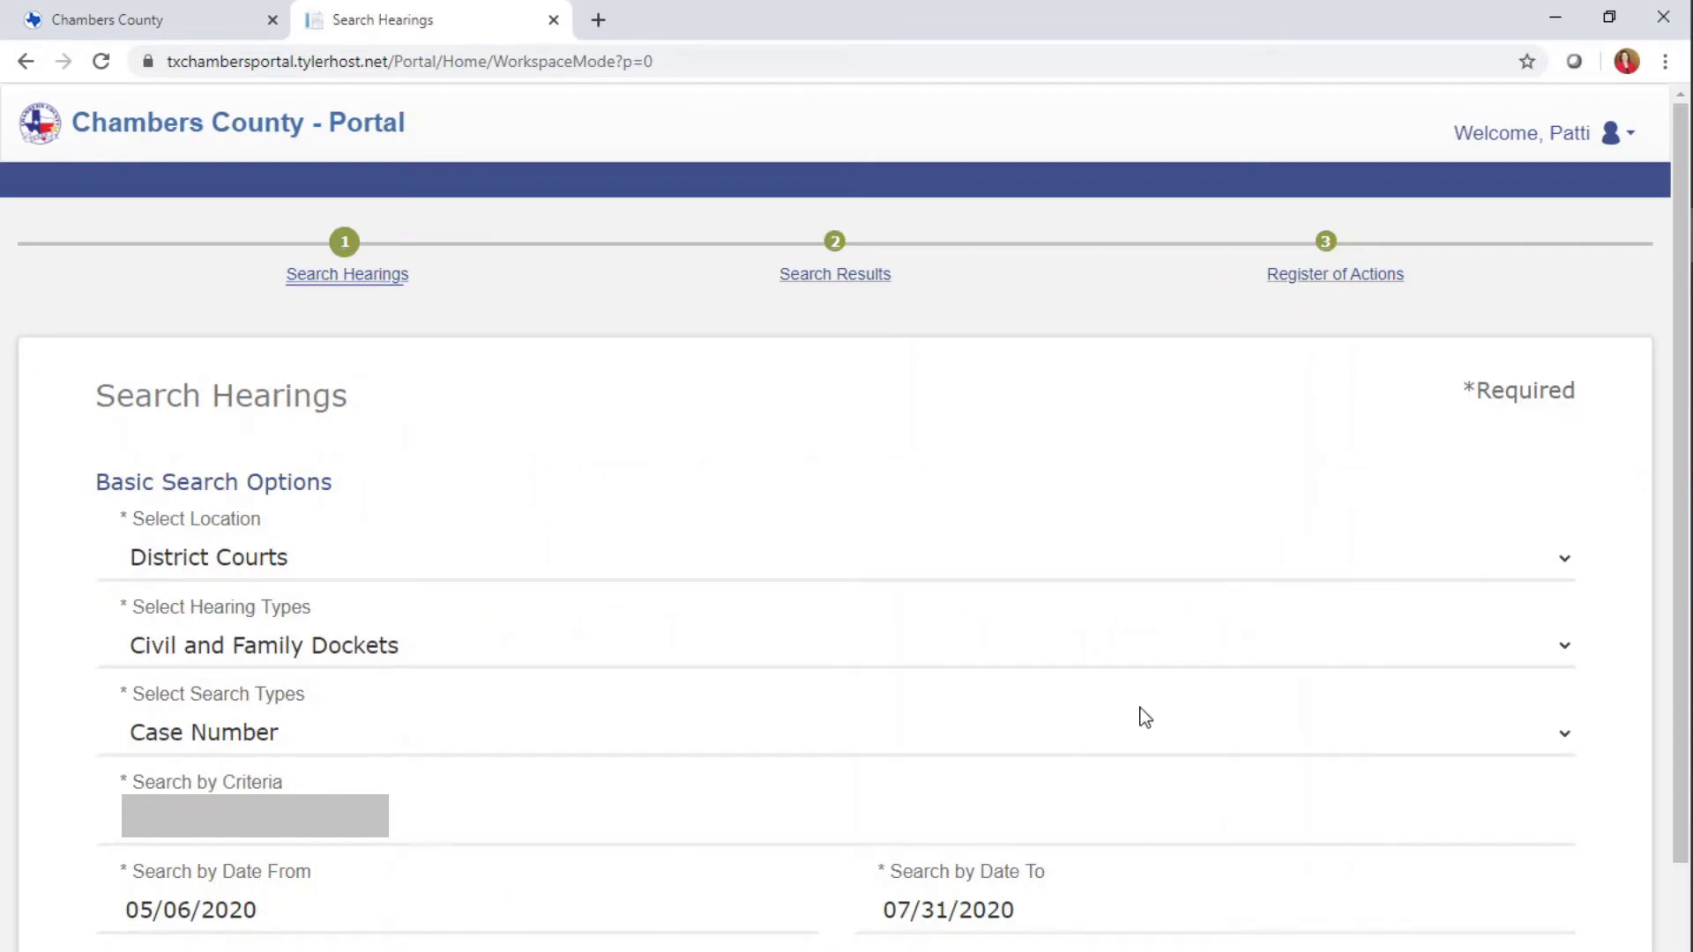
pyautogui.click(1566, 739)
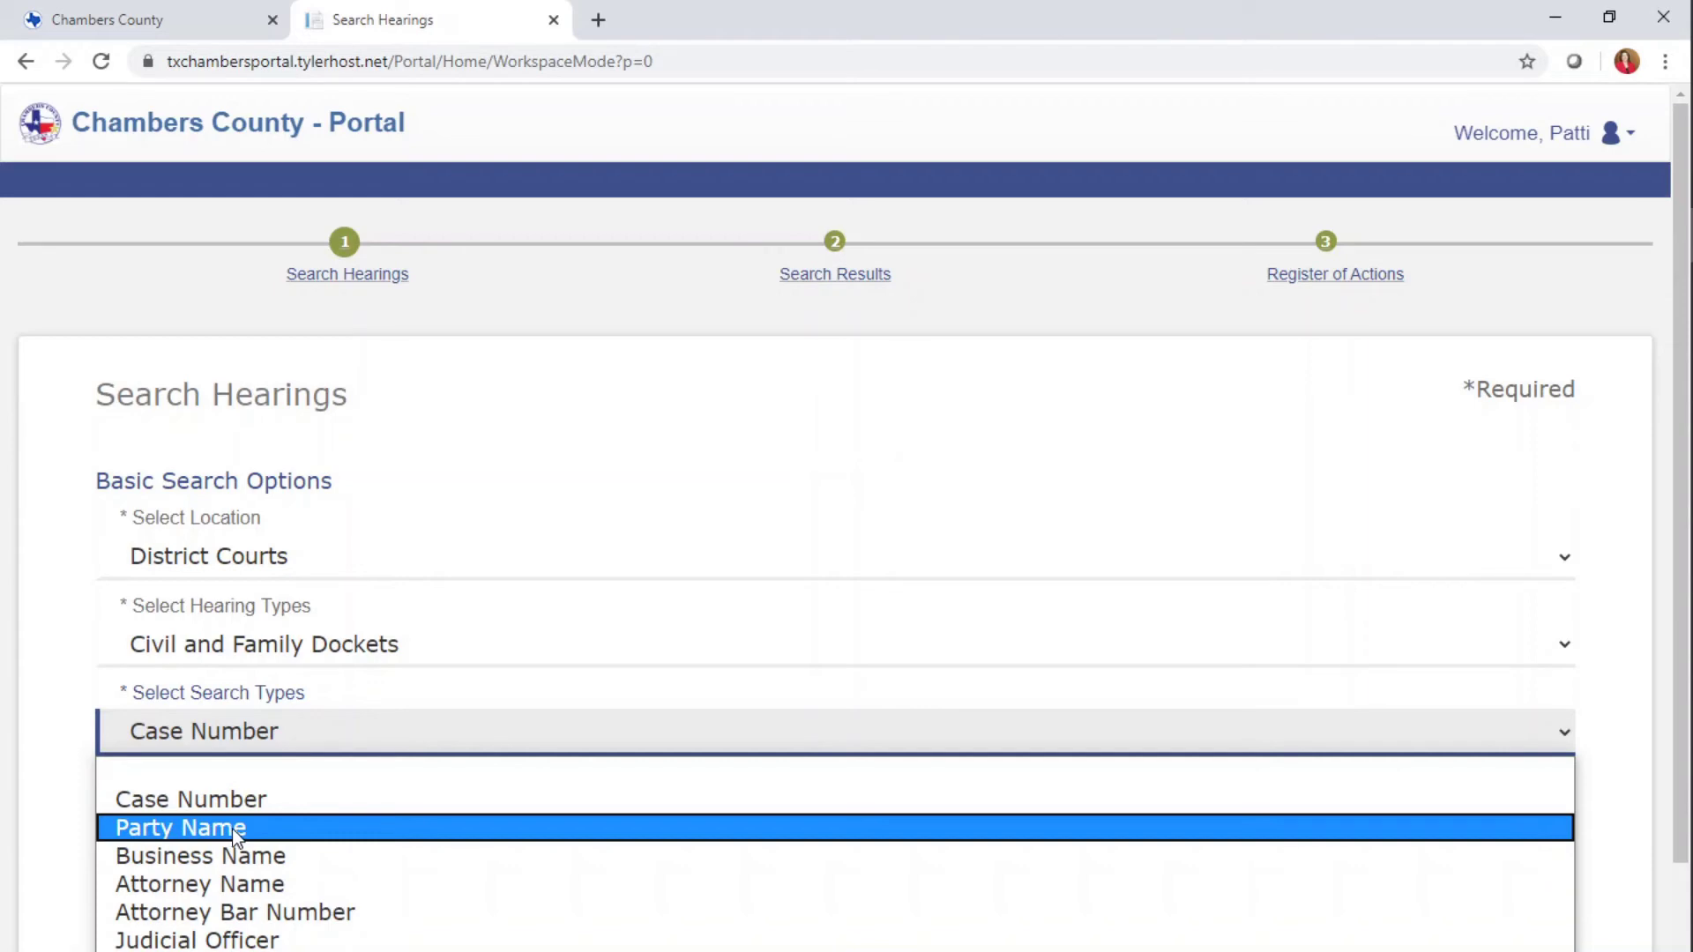
pyautogui.click(282, 885)
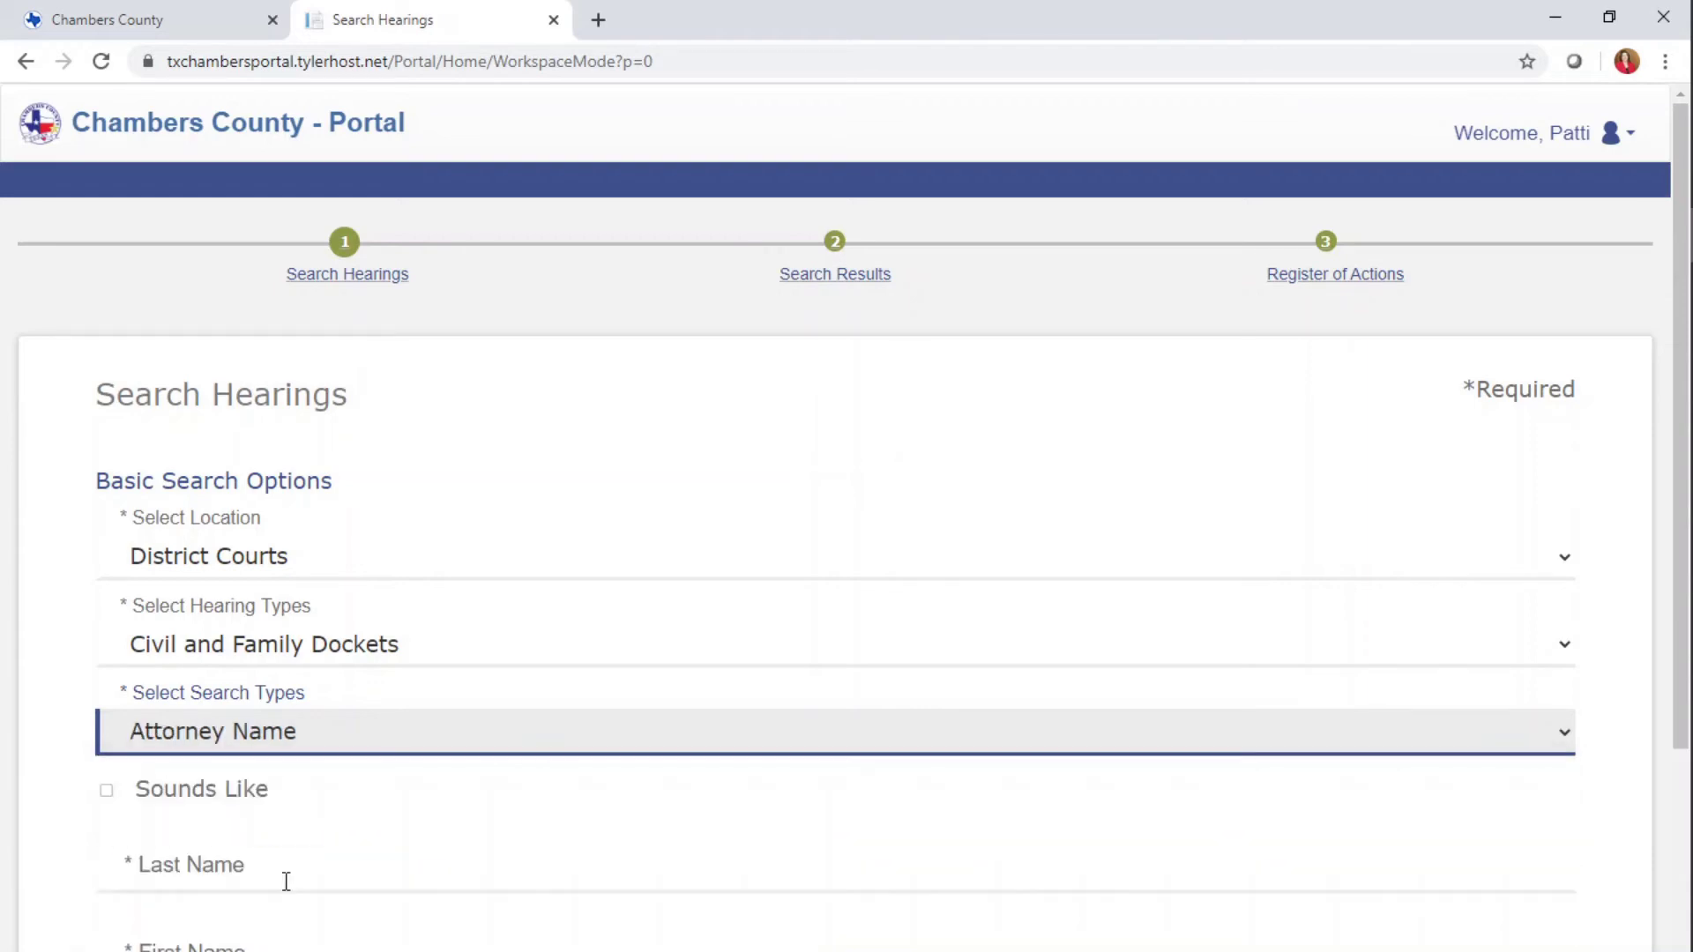
# Step: Fill in the attorney's last name and first name
pyautogui.scroll(-5, 287, 881)
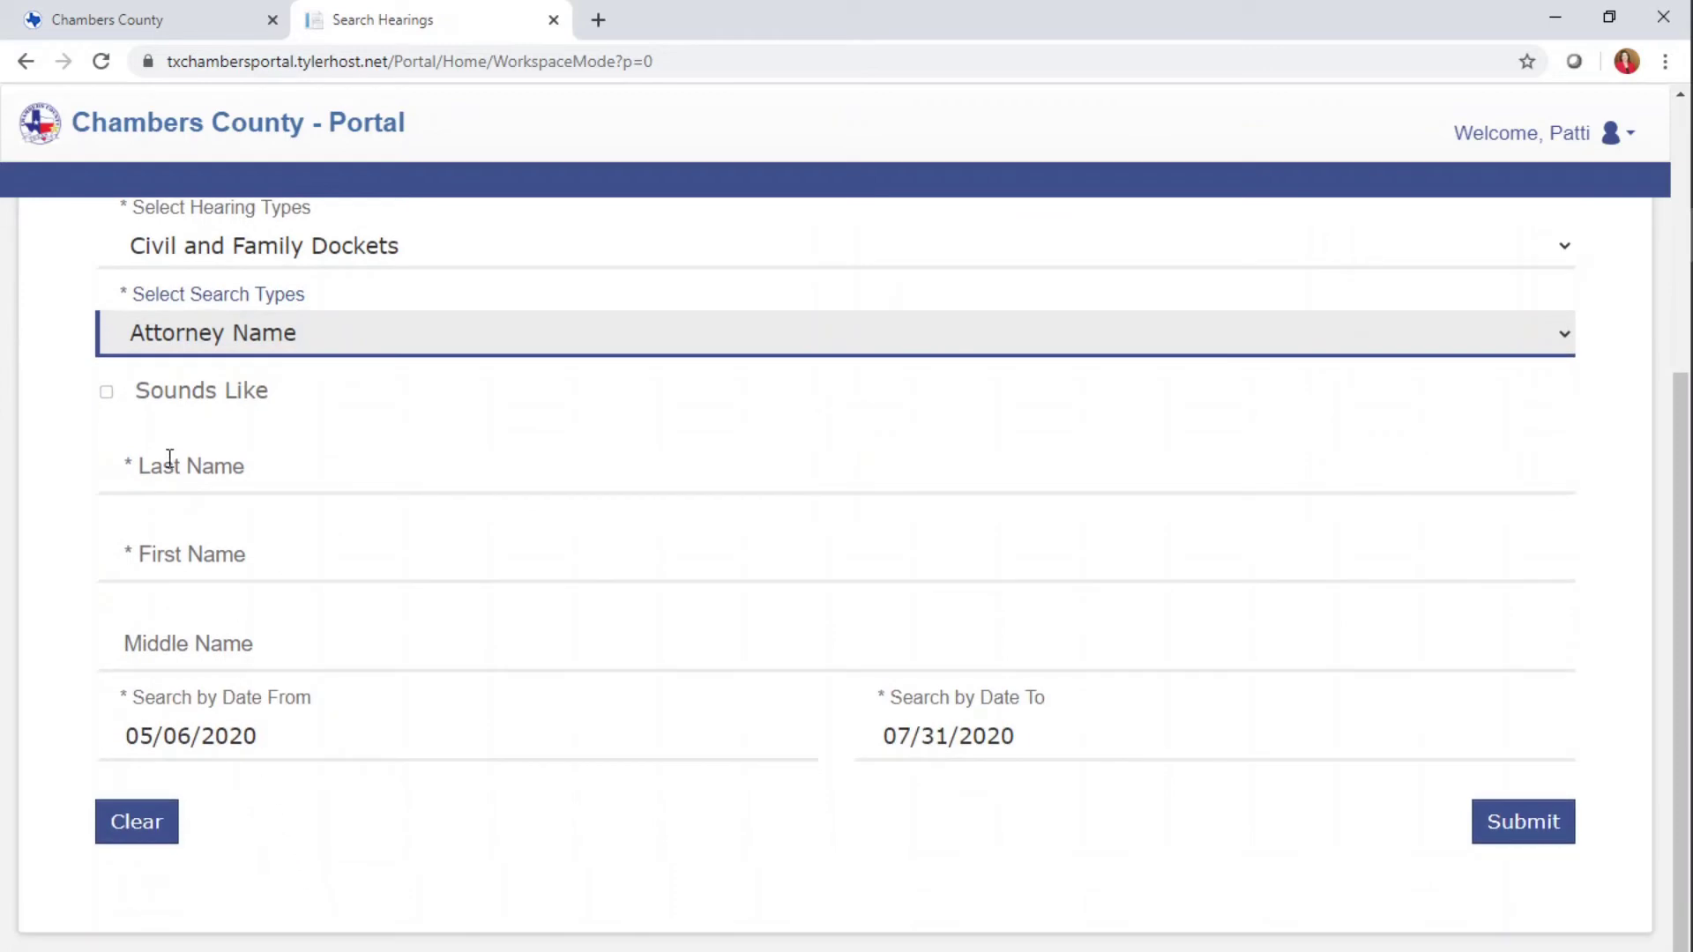
pyautogui.click(170, 458)
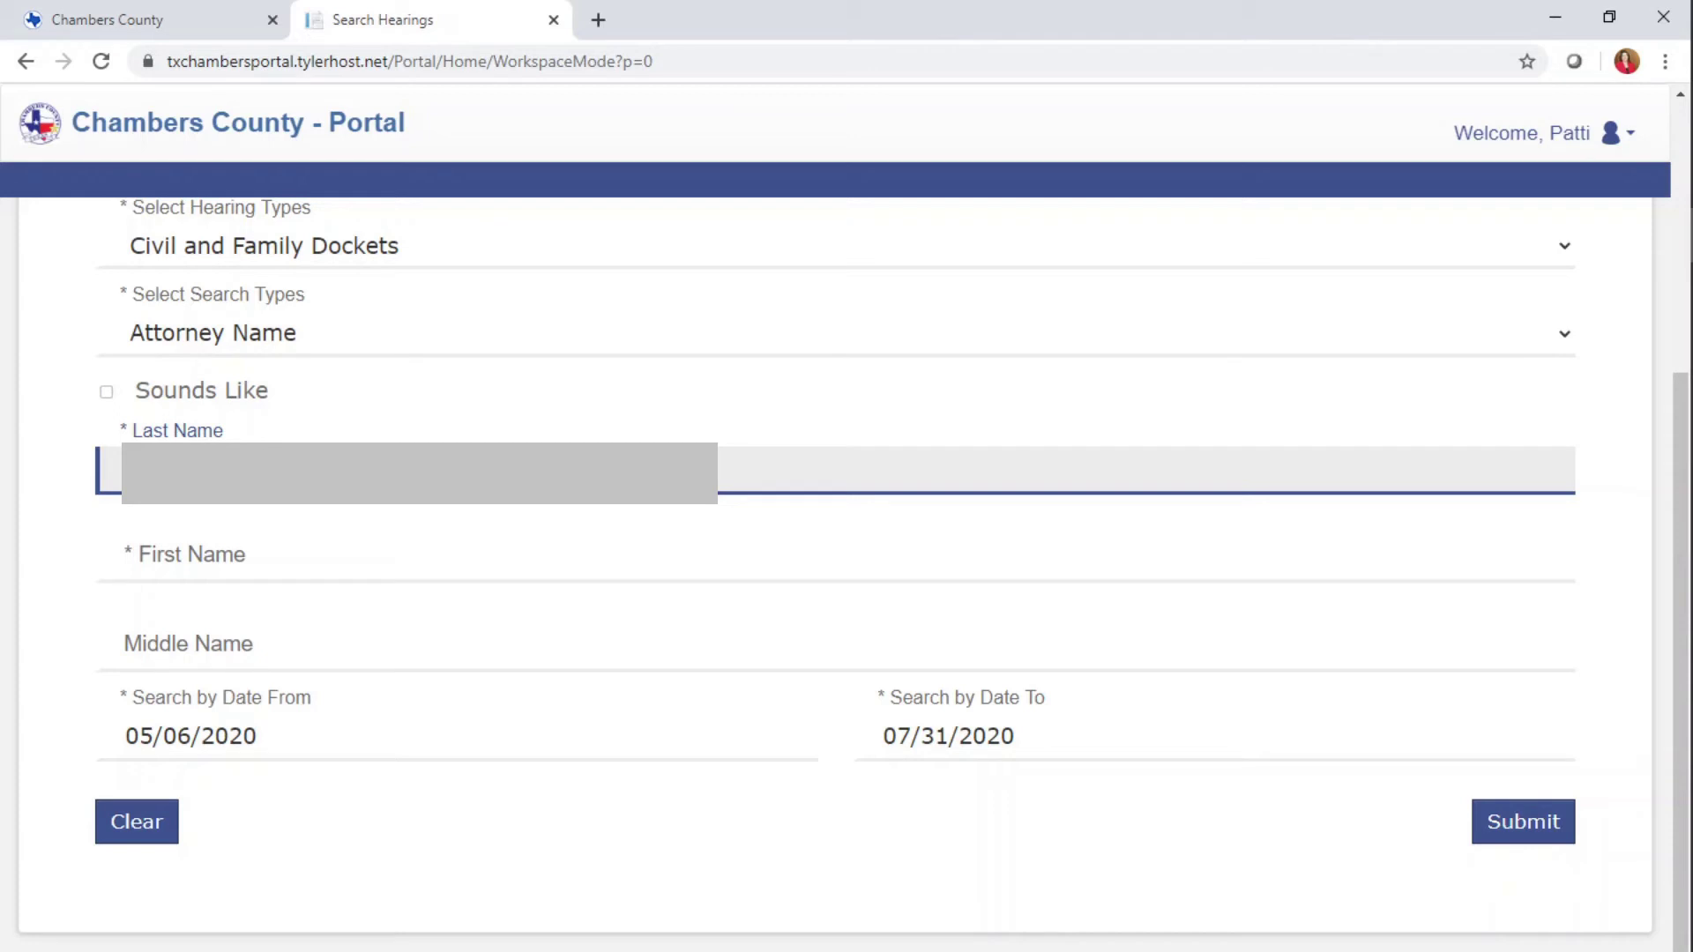
pyautogui.click(125, 559)
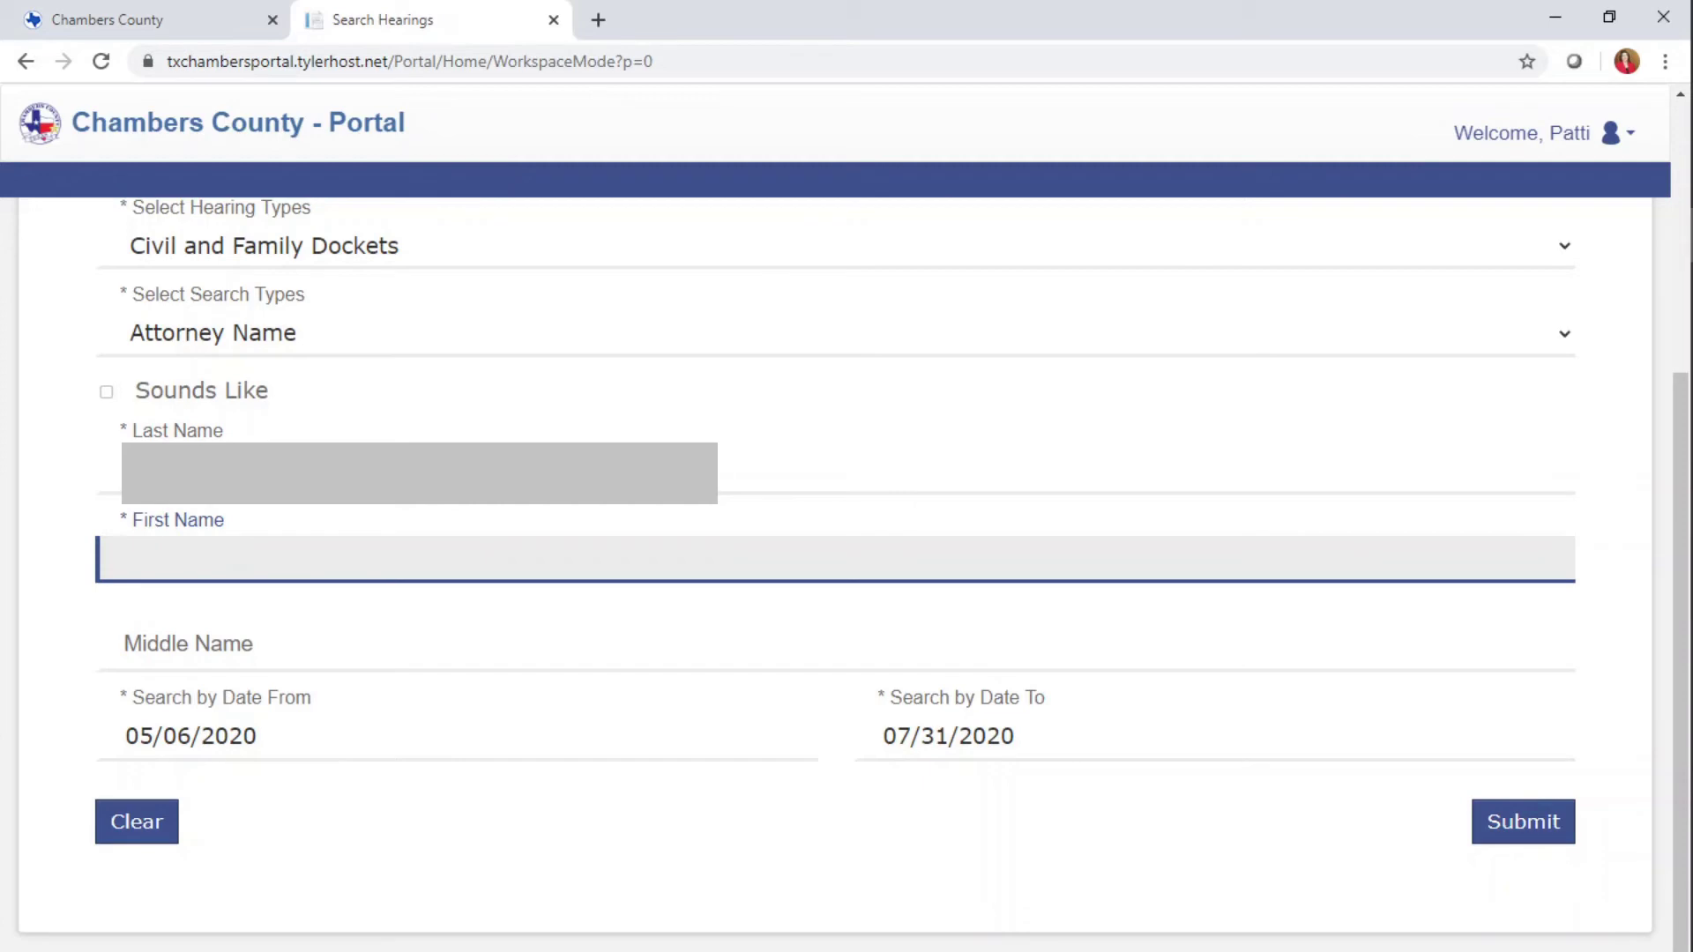
pyautogui.write('[masked]')
pyautogui.click(125, 647)
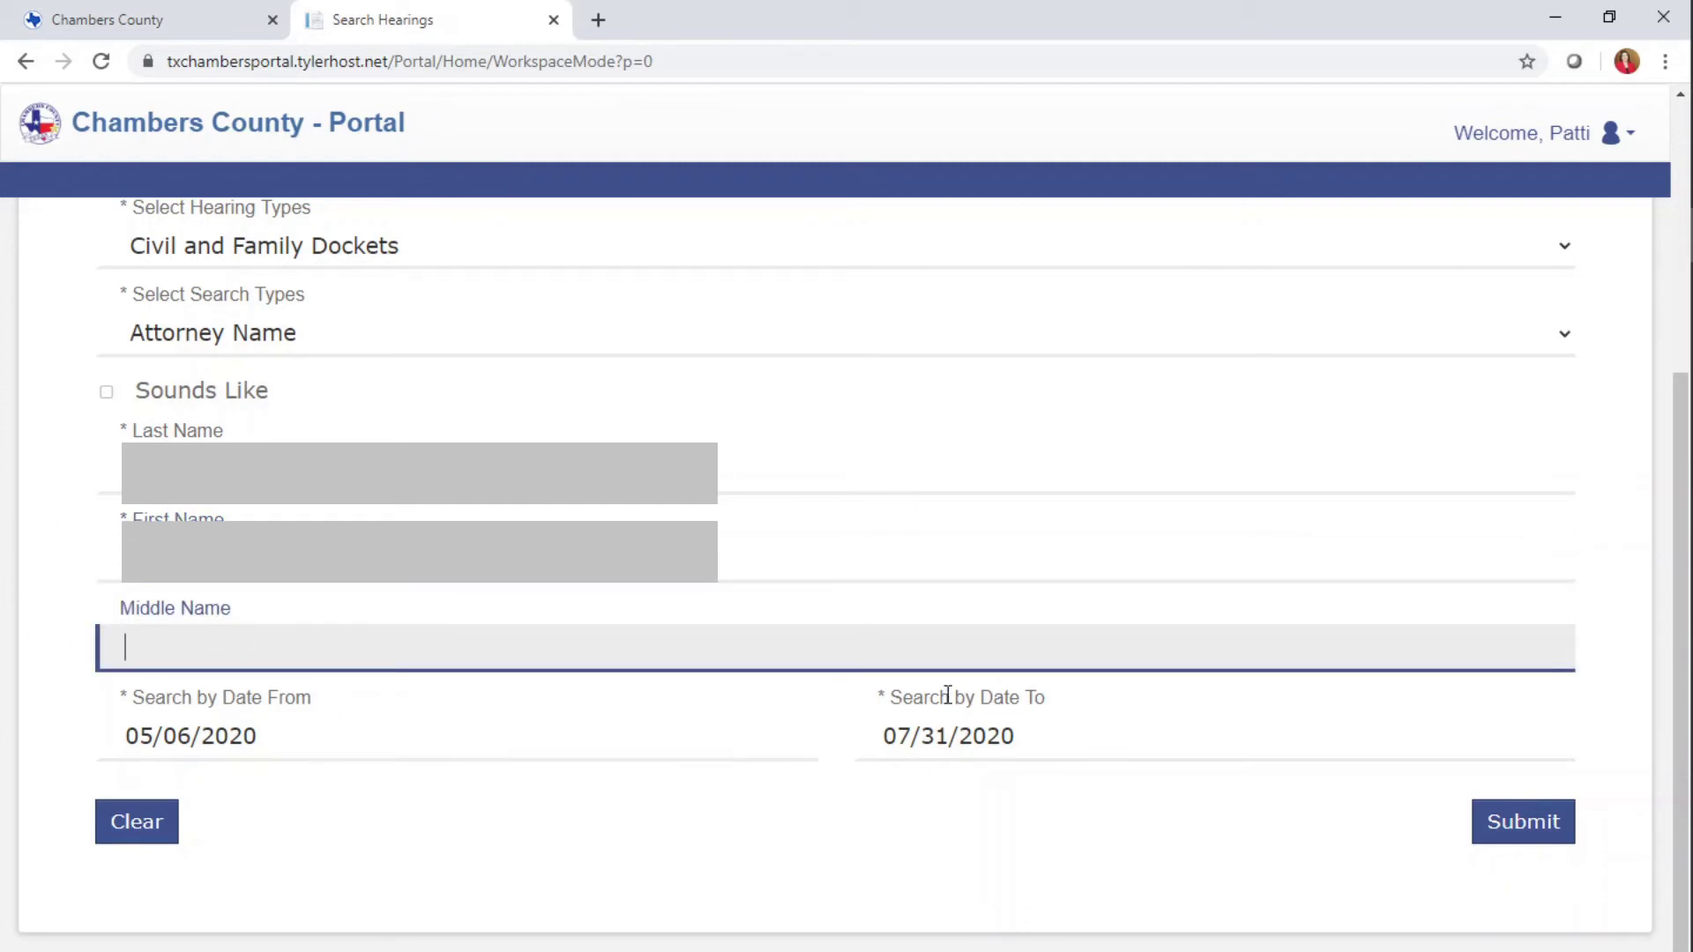
# Step: Submit the attorney search and review its three Civil hearings between 5/6/2020 and 7/31/2020
pyautogui.click(1518, 836)
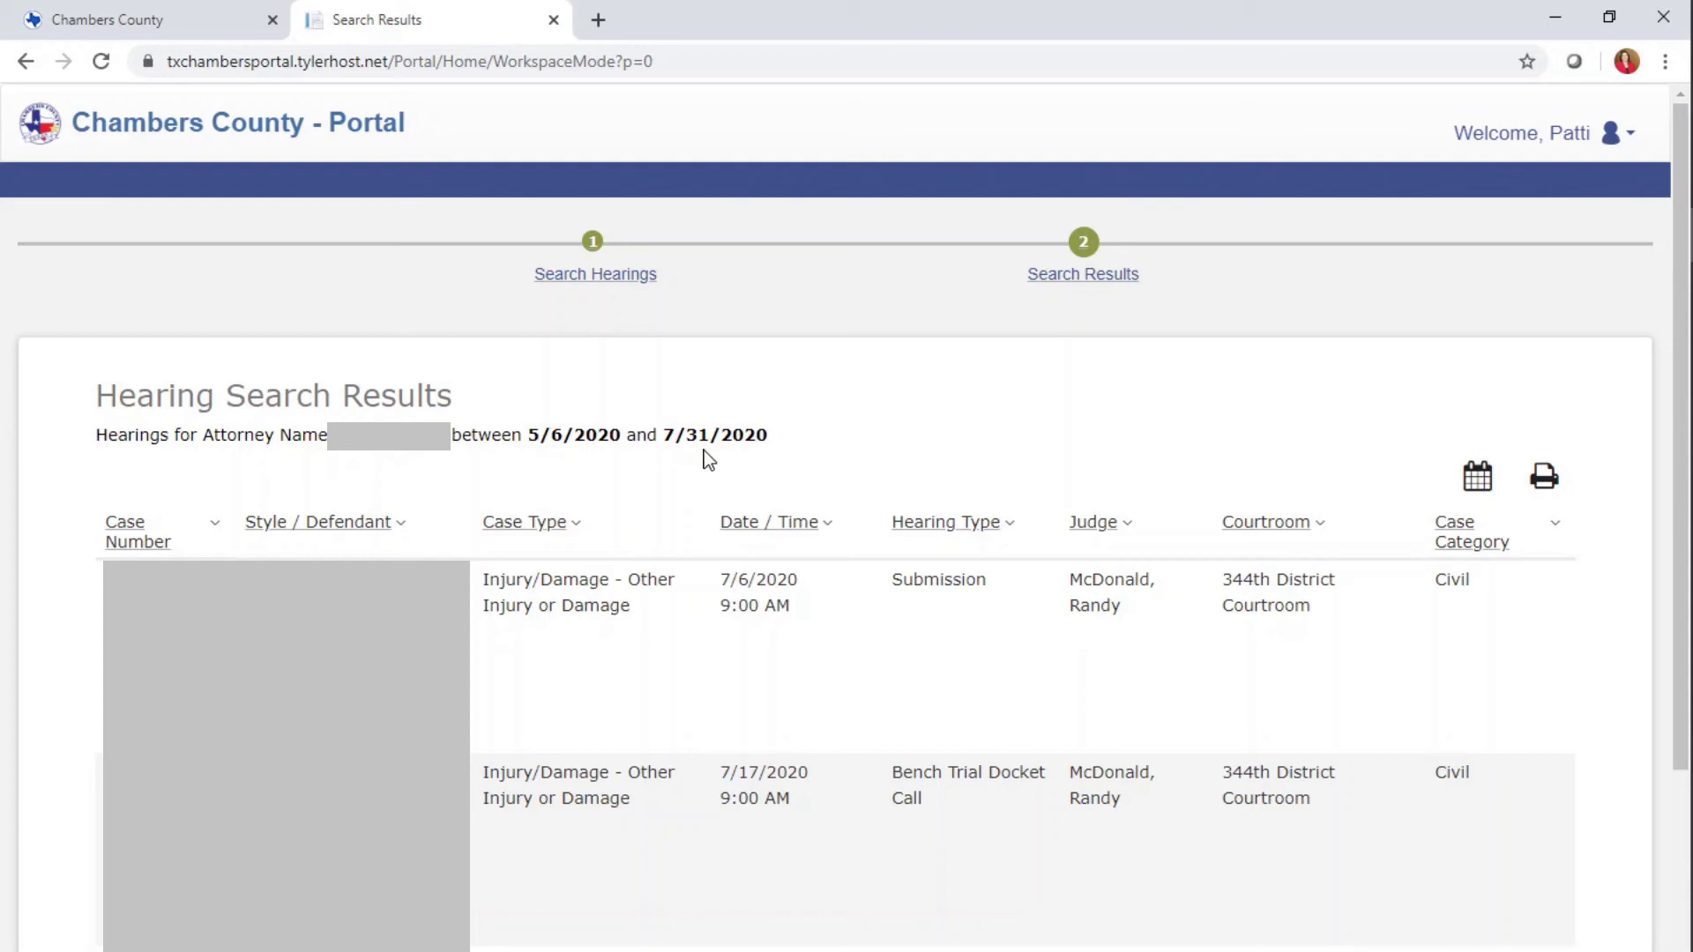
pyautogui.scroll(-4, 835, 760)
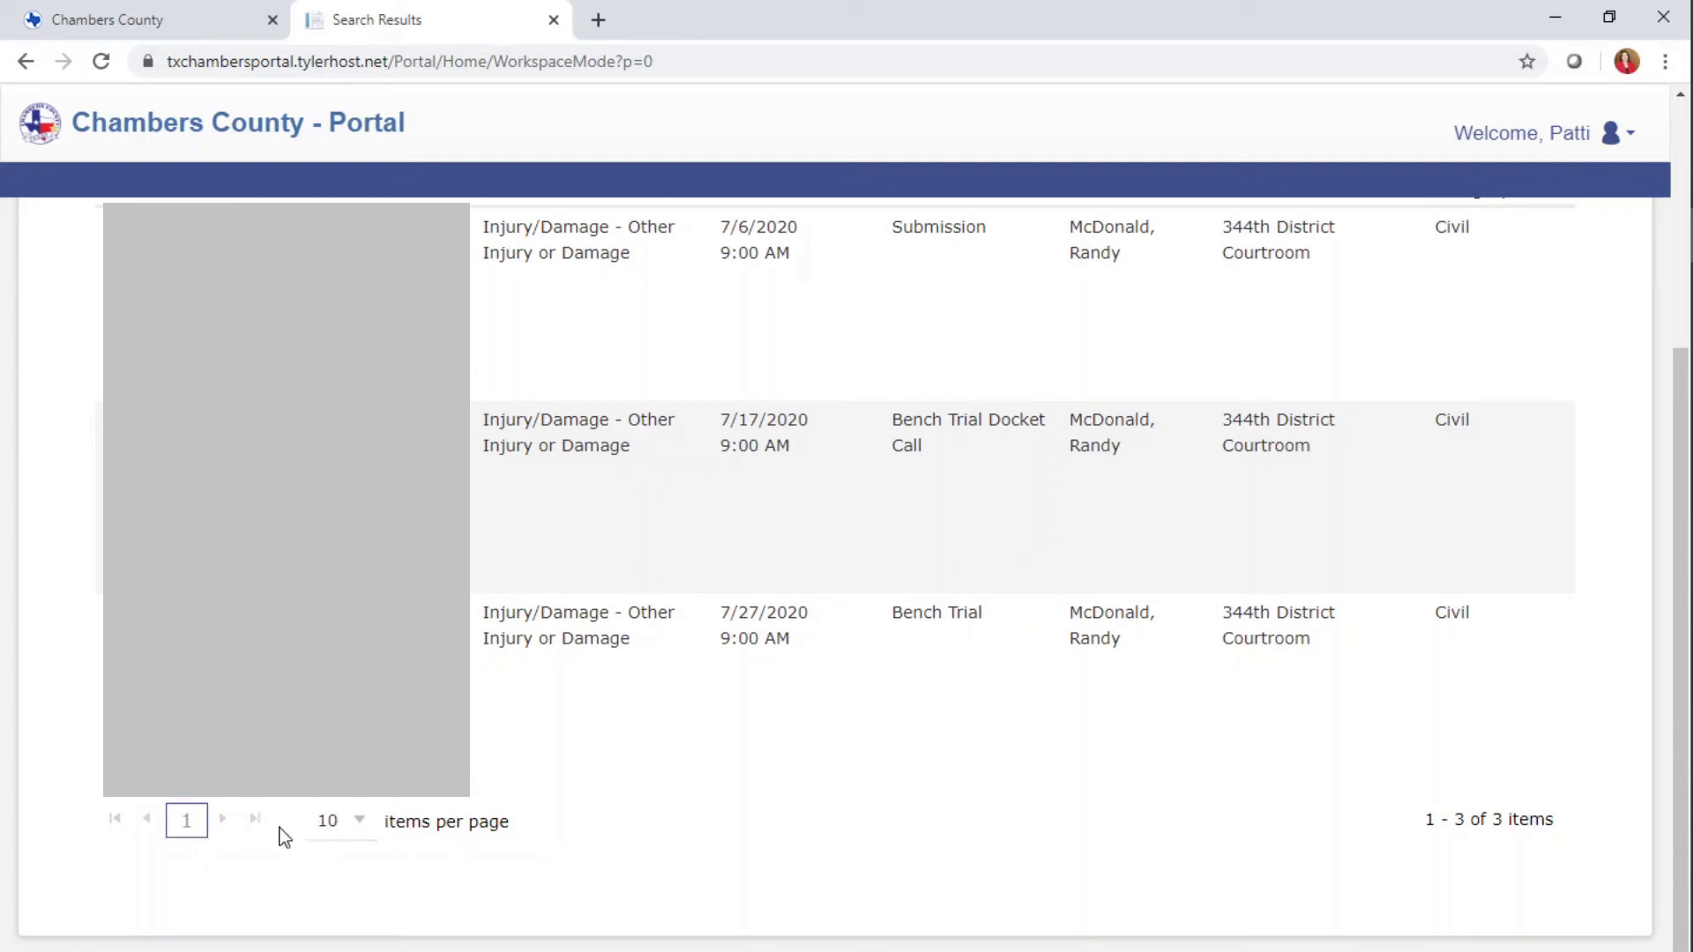
pyautogui.scroll(4, 524, 804)
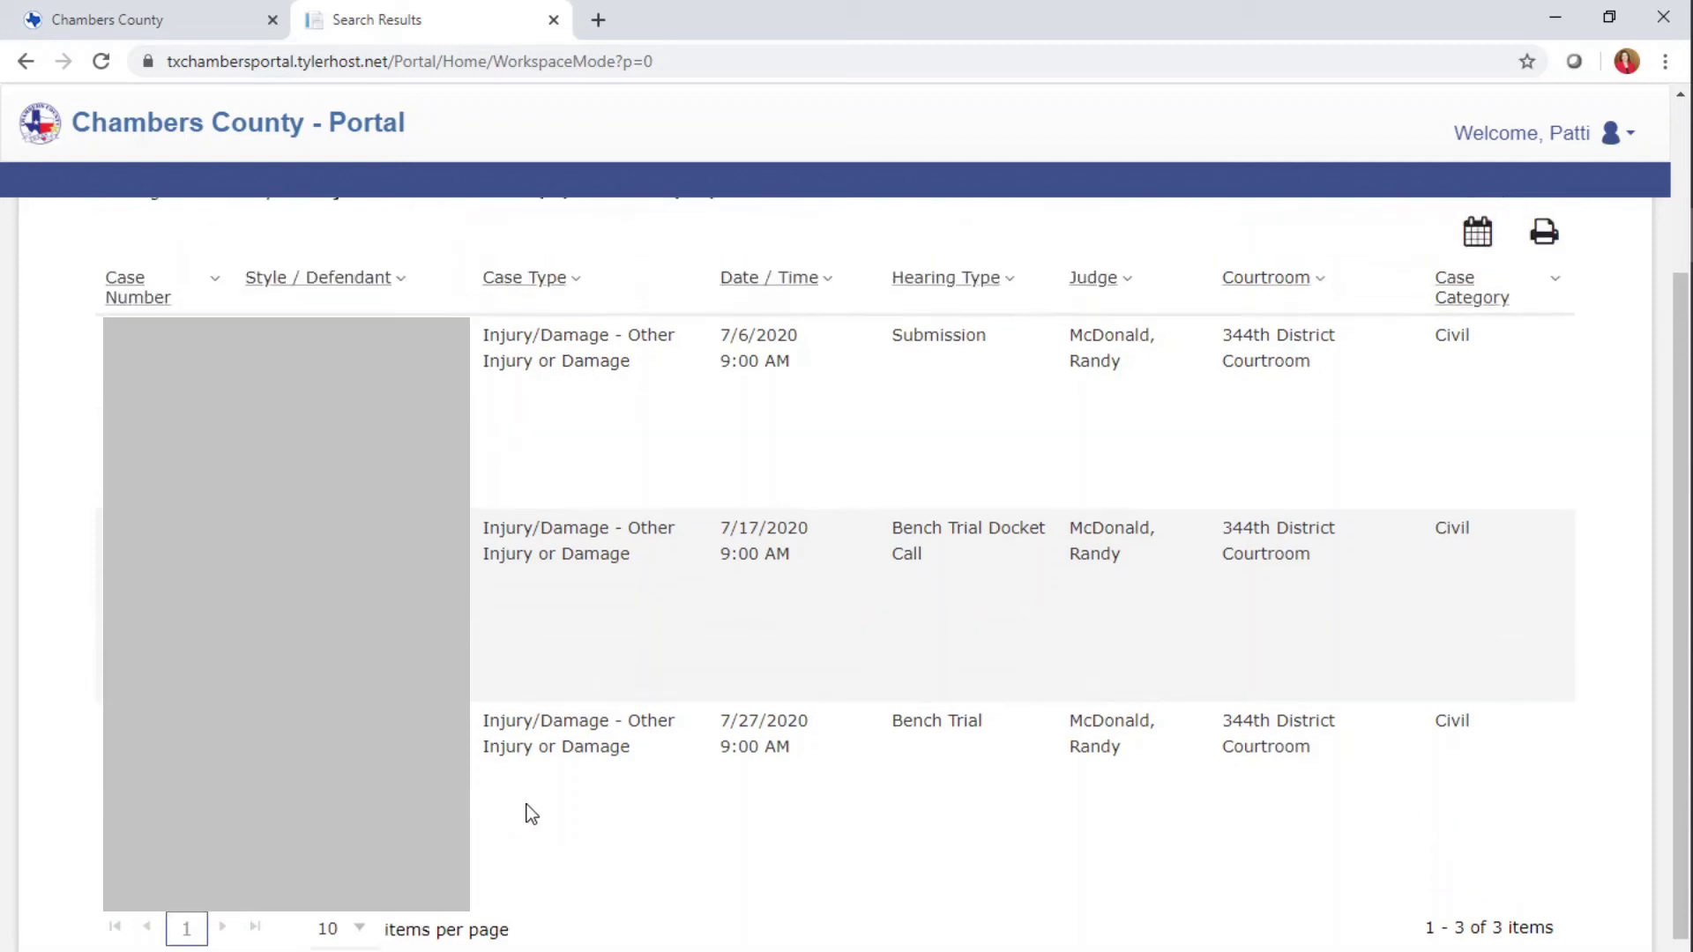